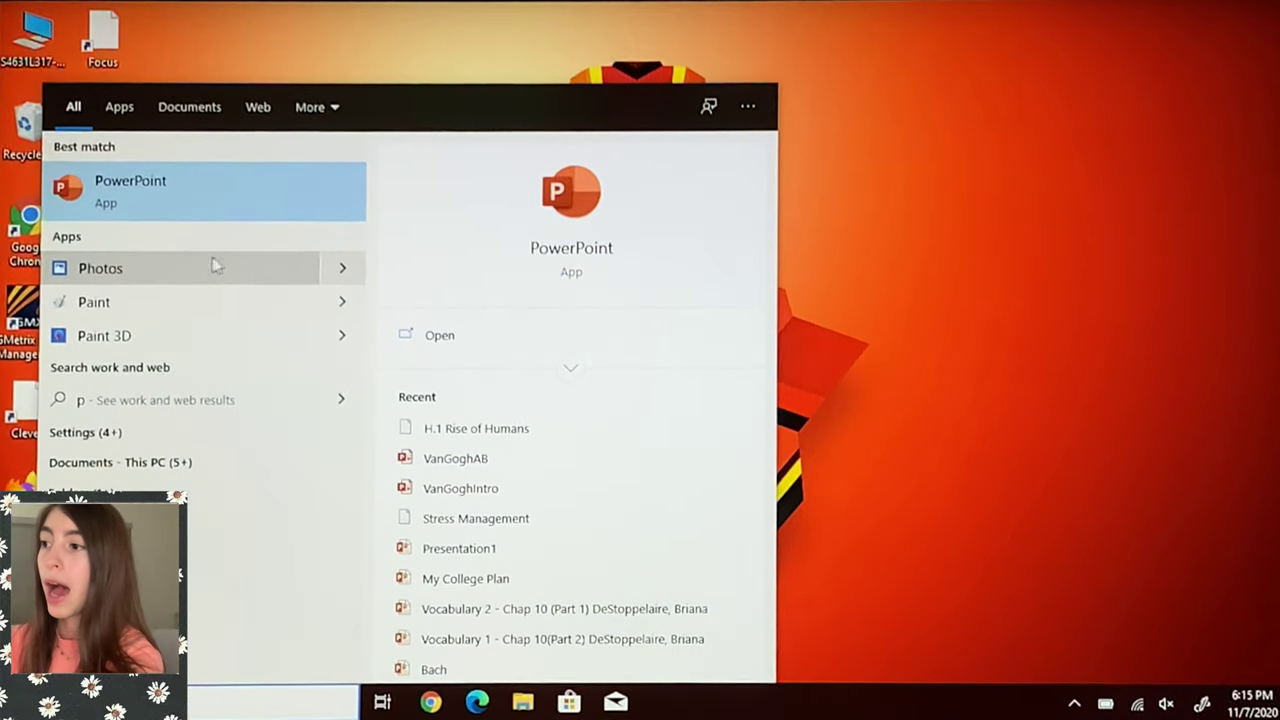
Step: Create a blank PowerPoint presentation and start inserting a screen recording
left_click(201, 198)
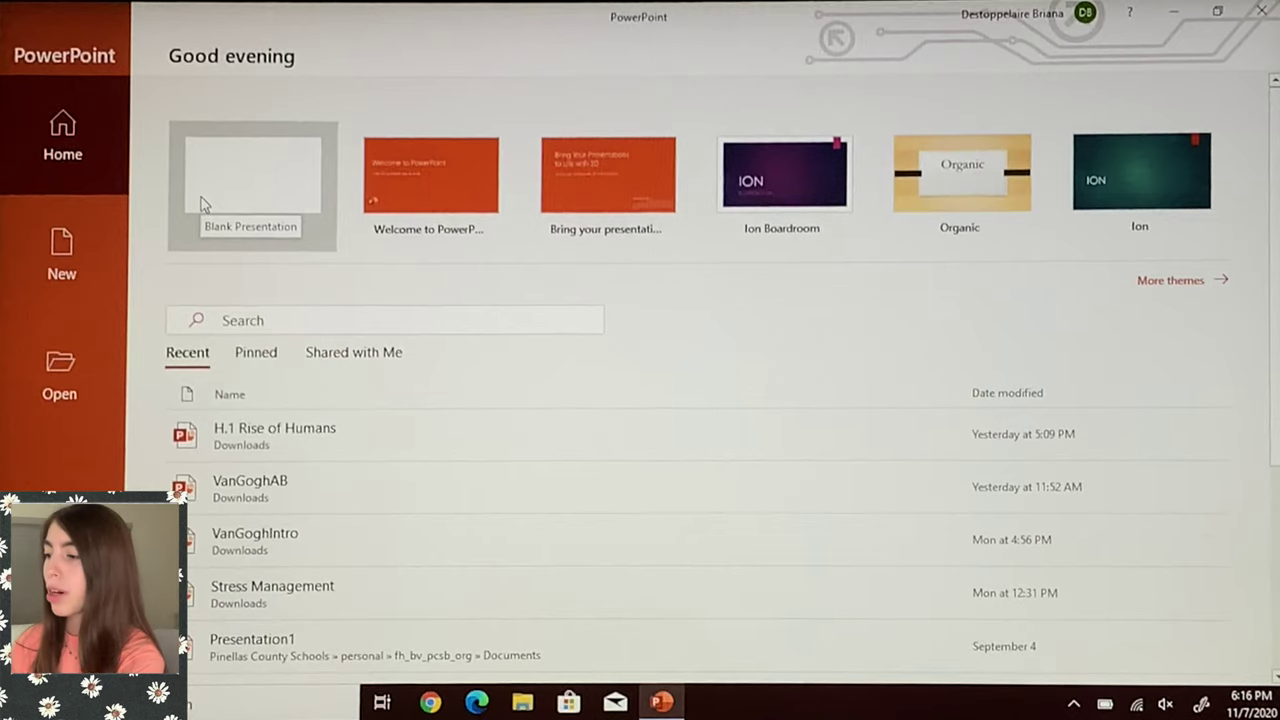
left_click(201, 204)
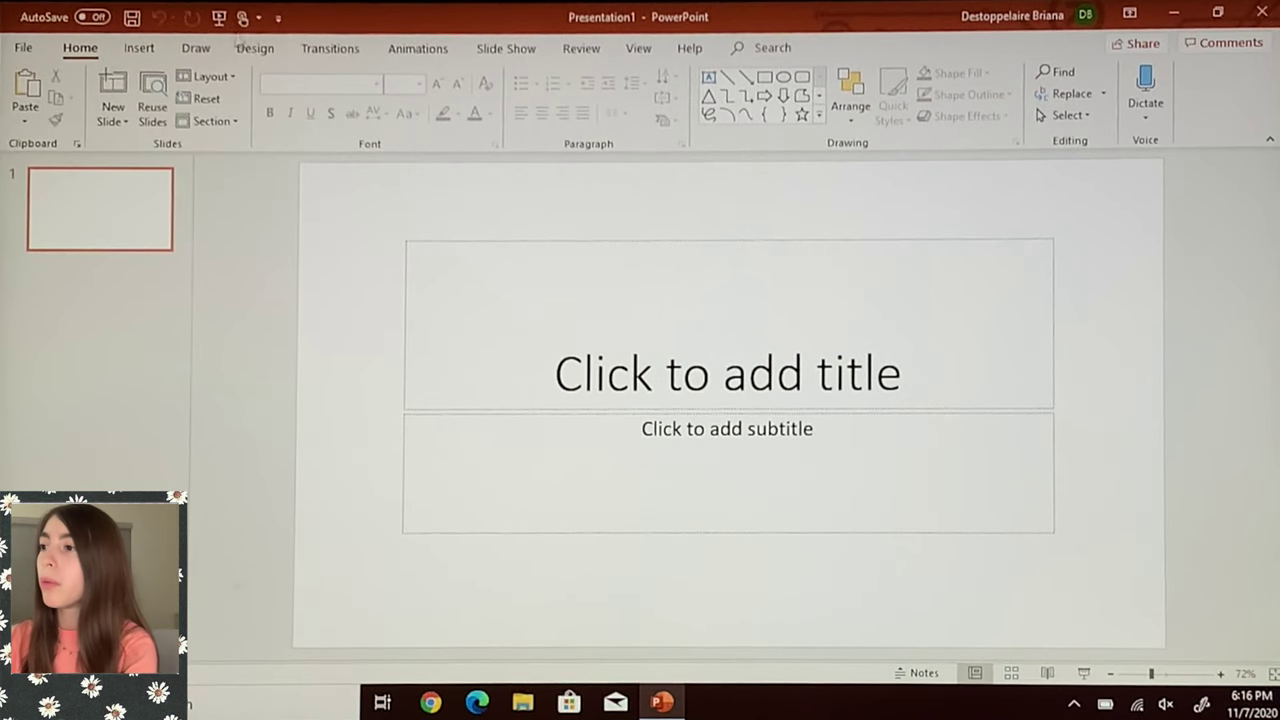
left_click(140, 48)
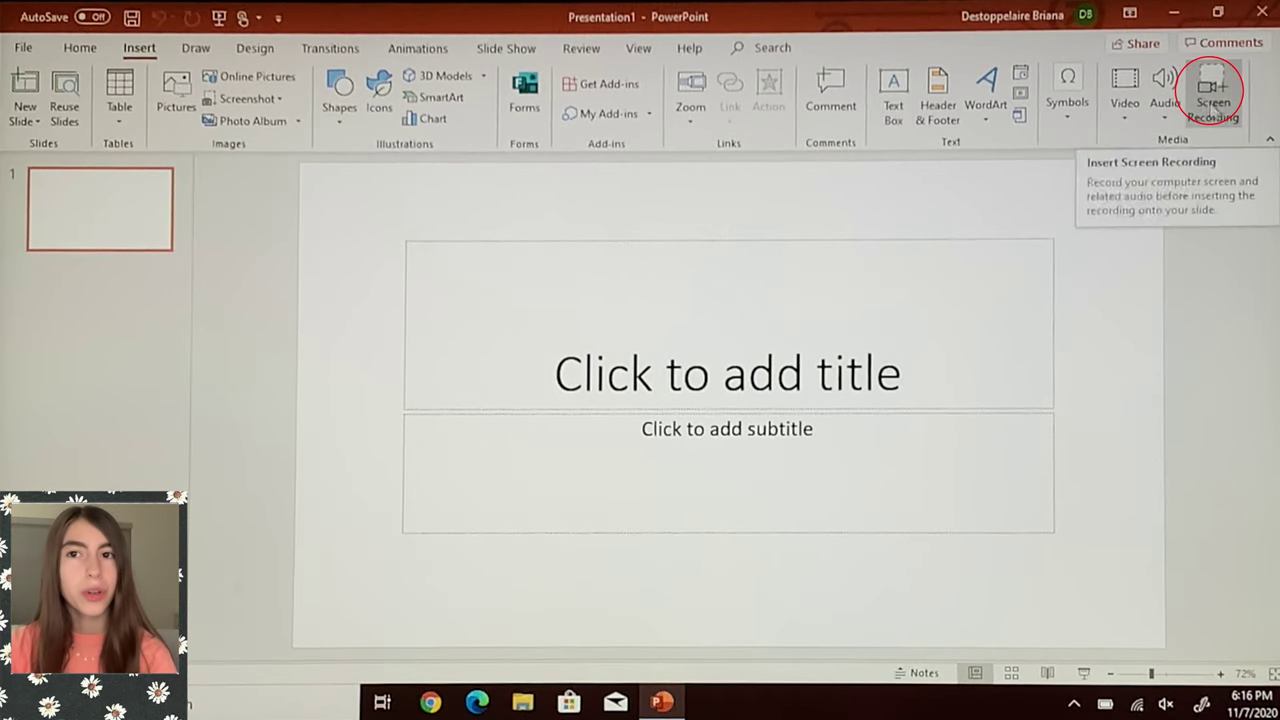
left_click(1213, 104)
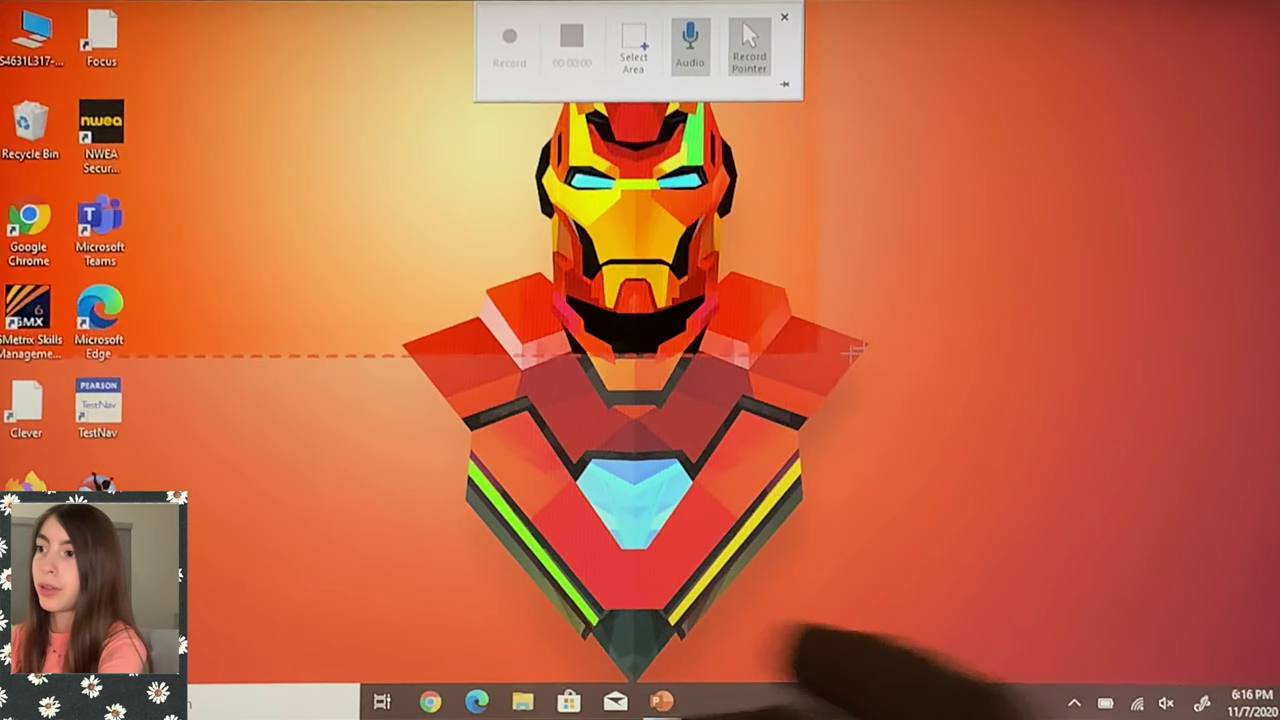
Step: Set the recording area to the full screen and start recording with audio and the pointer included
key("super+shift+f")
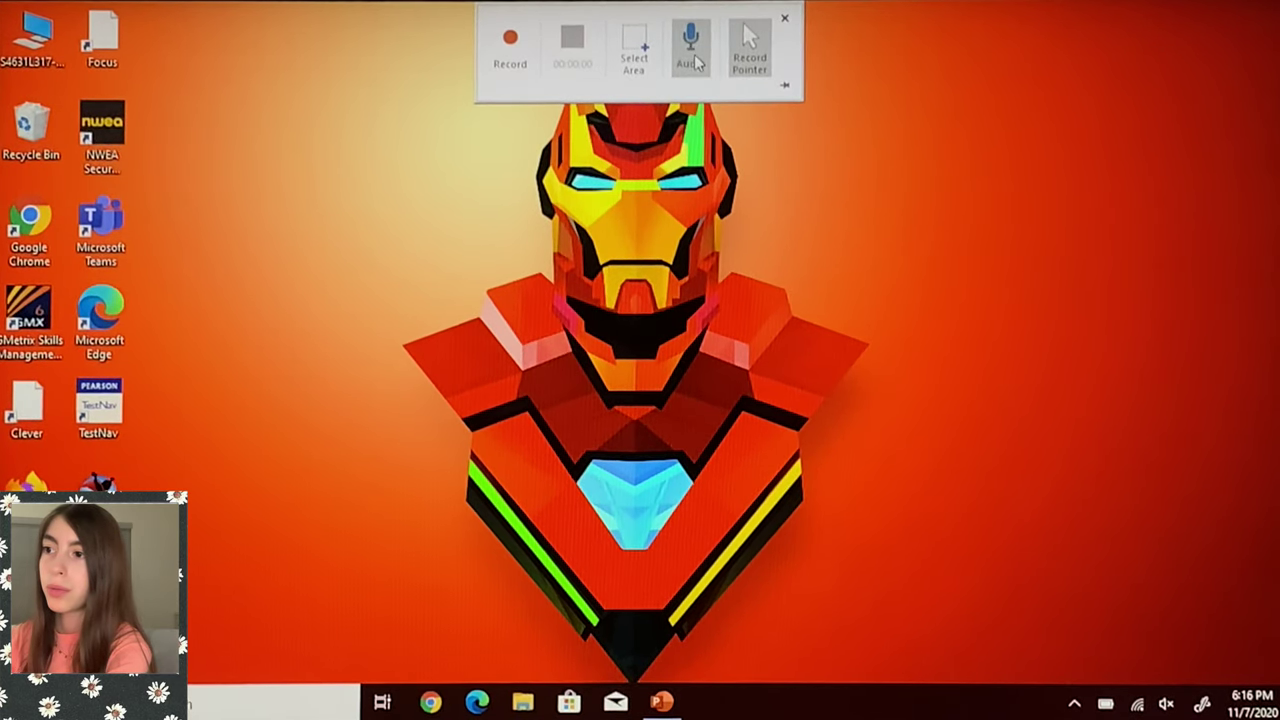
left_click(750, 45)
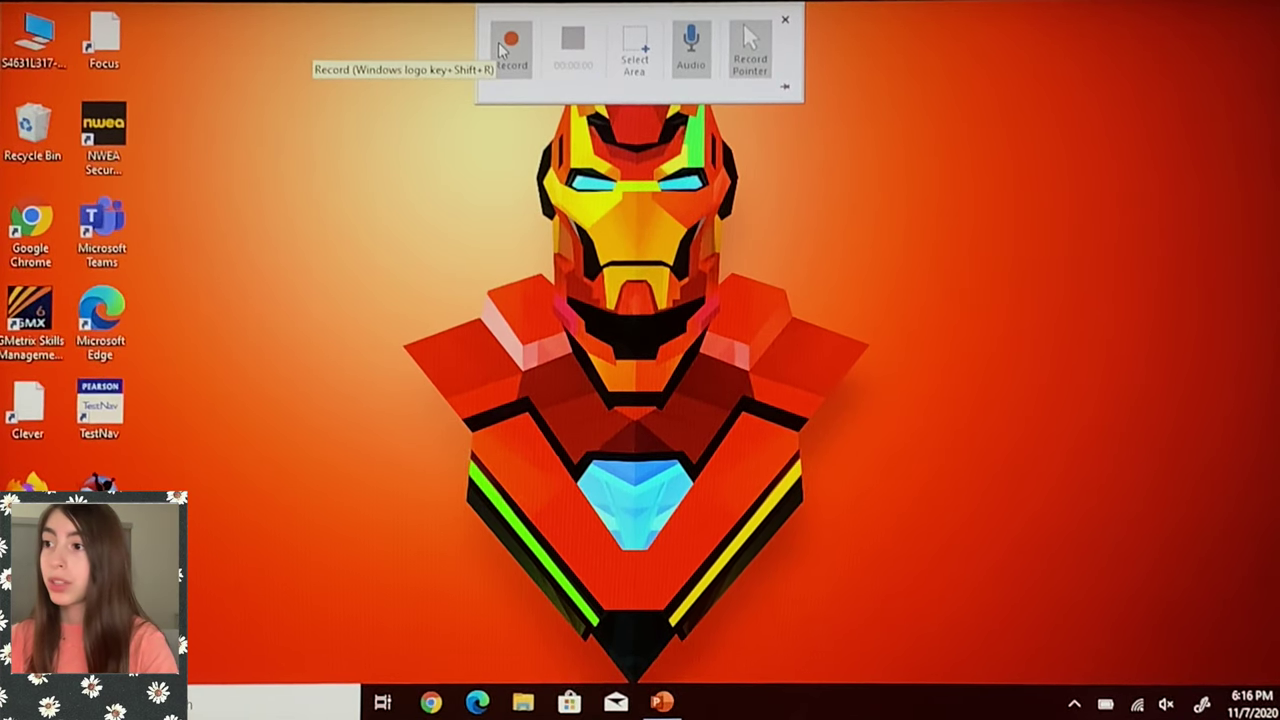
left_click(505, 48)
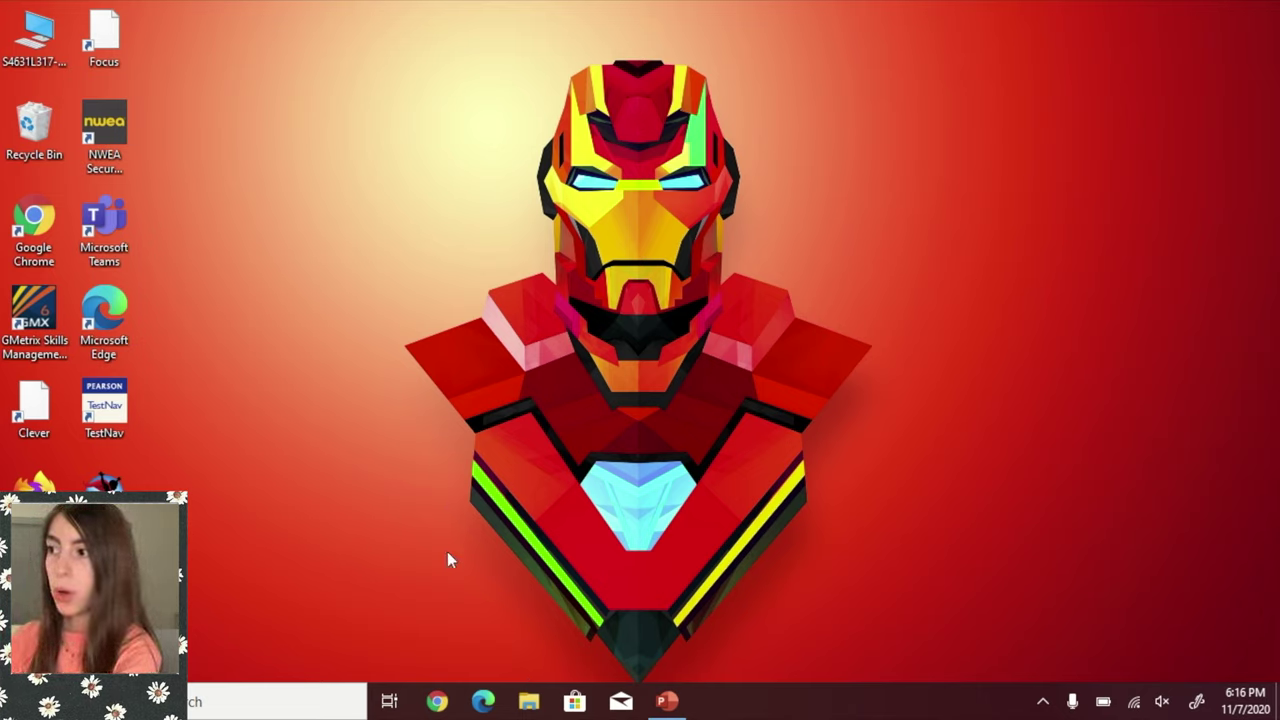
Step: Switch to Chrome and search YouTube for "animal sisters"
left_click(438, 699)
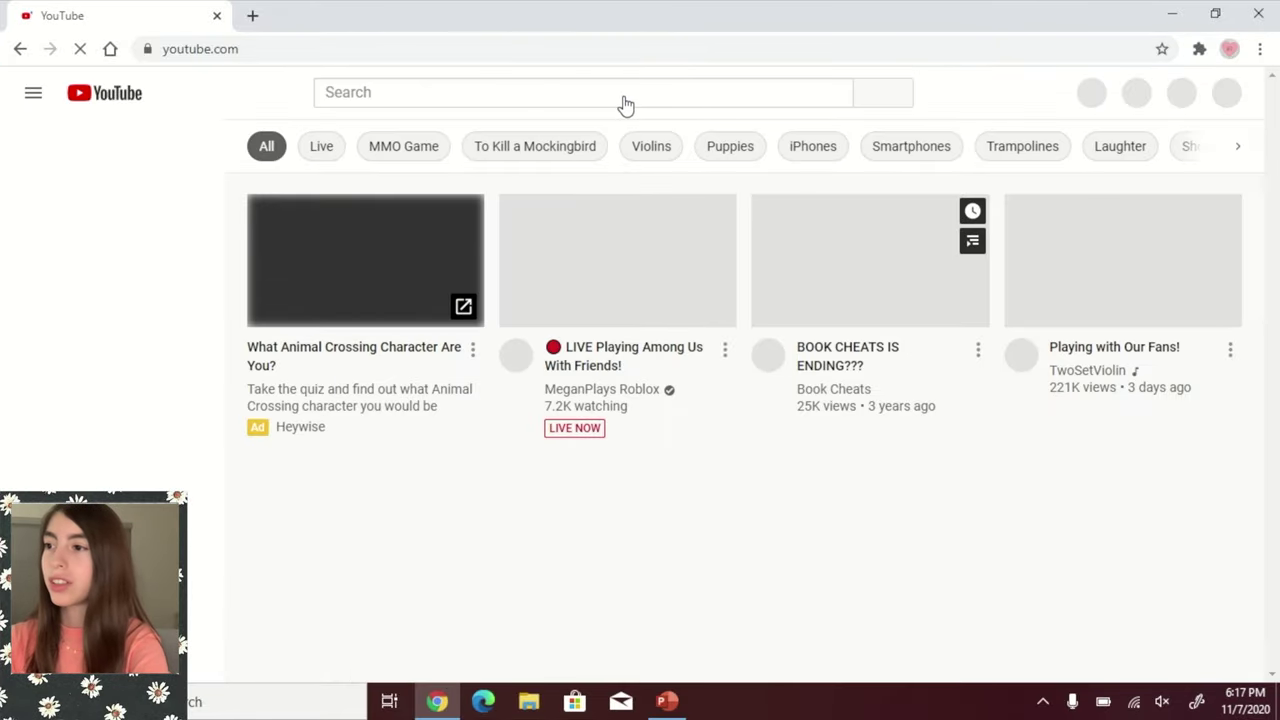
left_click(605, 97)
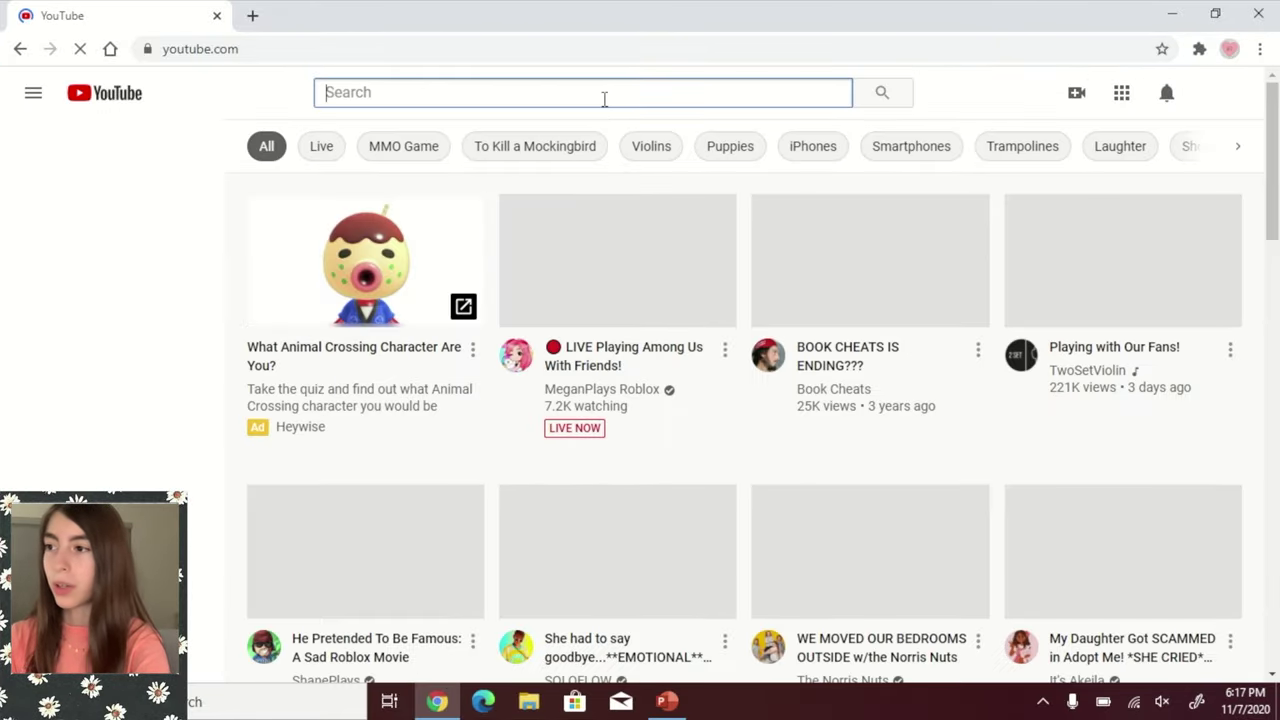
type("animal s")
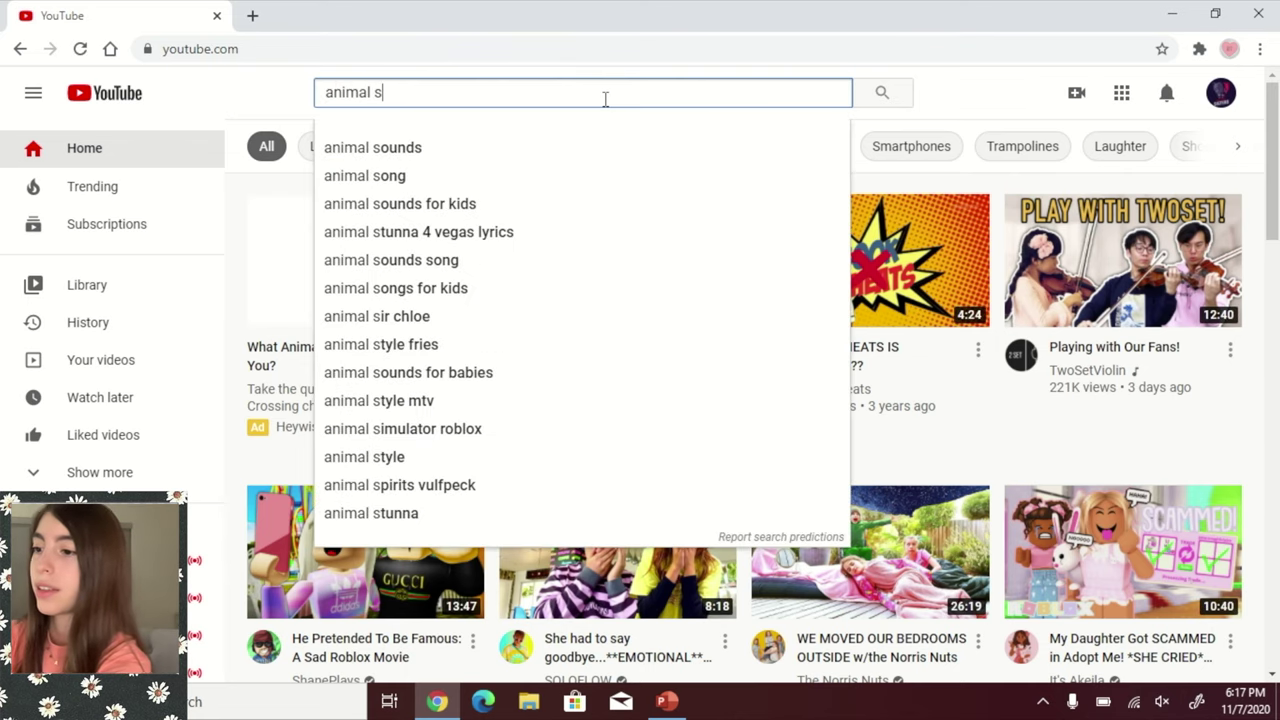
type("is")
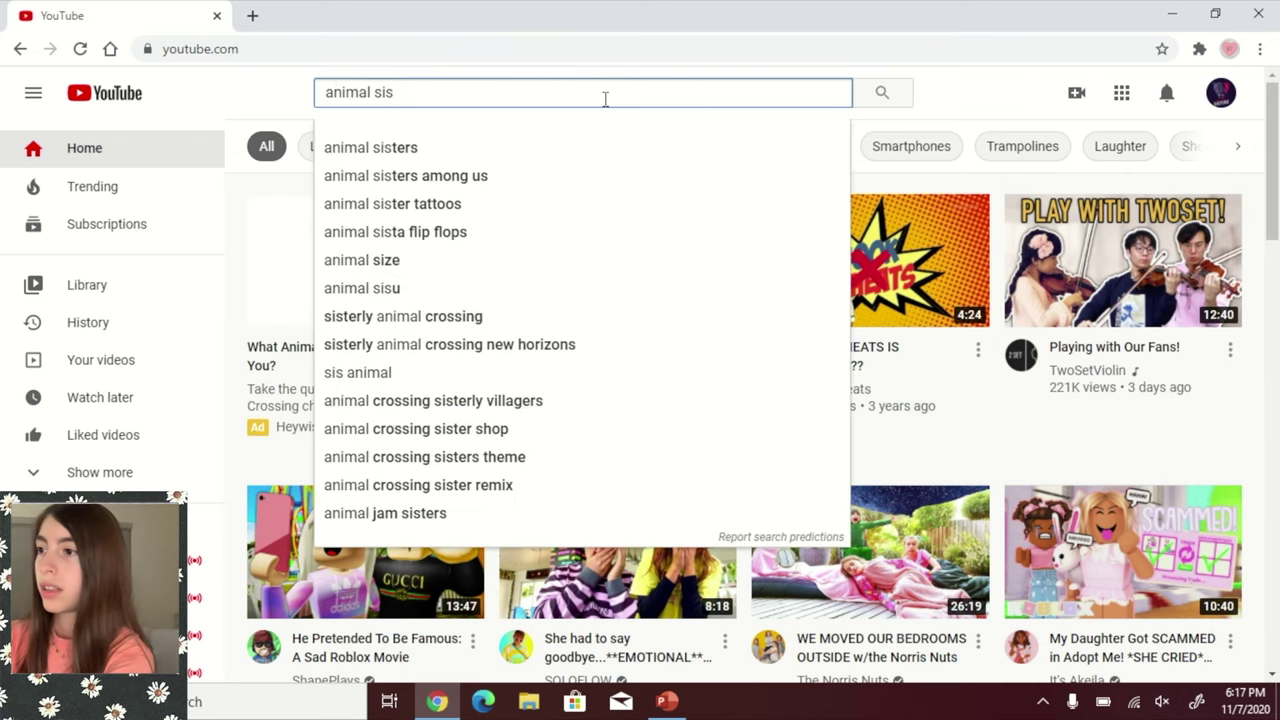
left_click(410, 149)
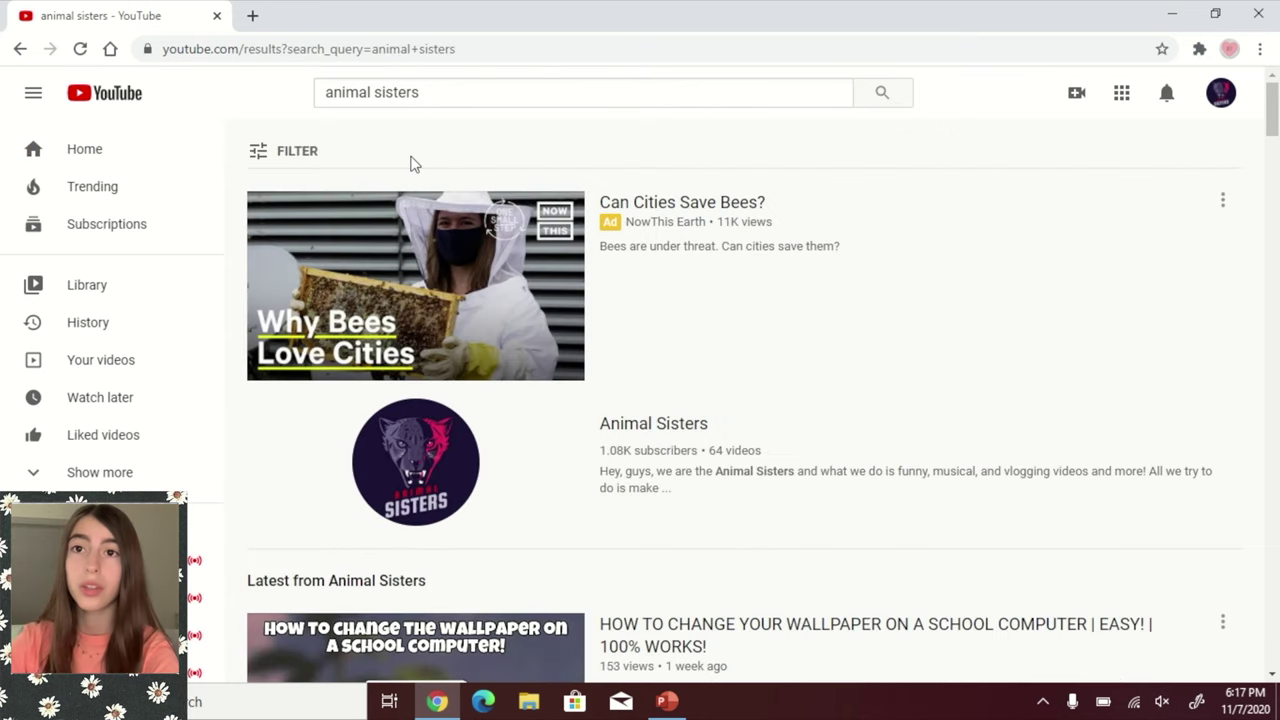
Step: Open the Animal Sisters channel from the search results and pause its featured video
left_click(440, 488)
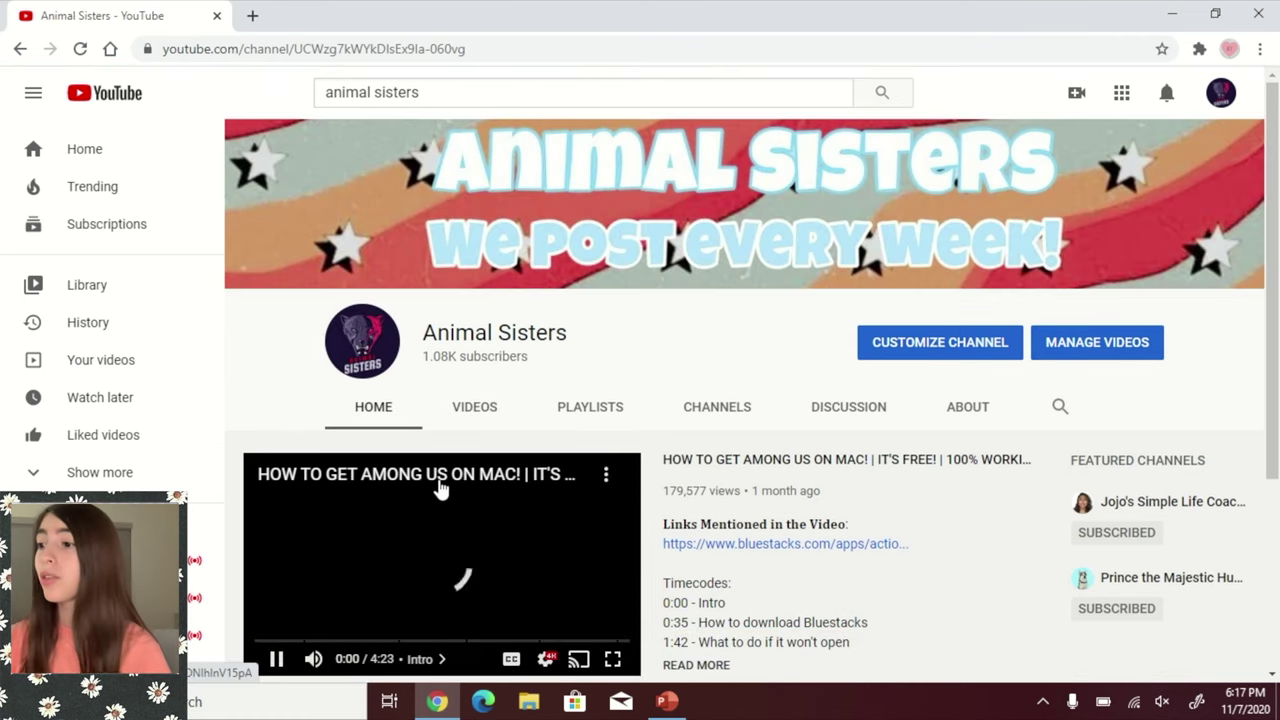
left_click(278, 660)
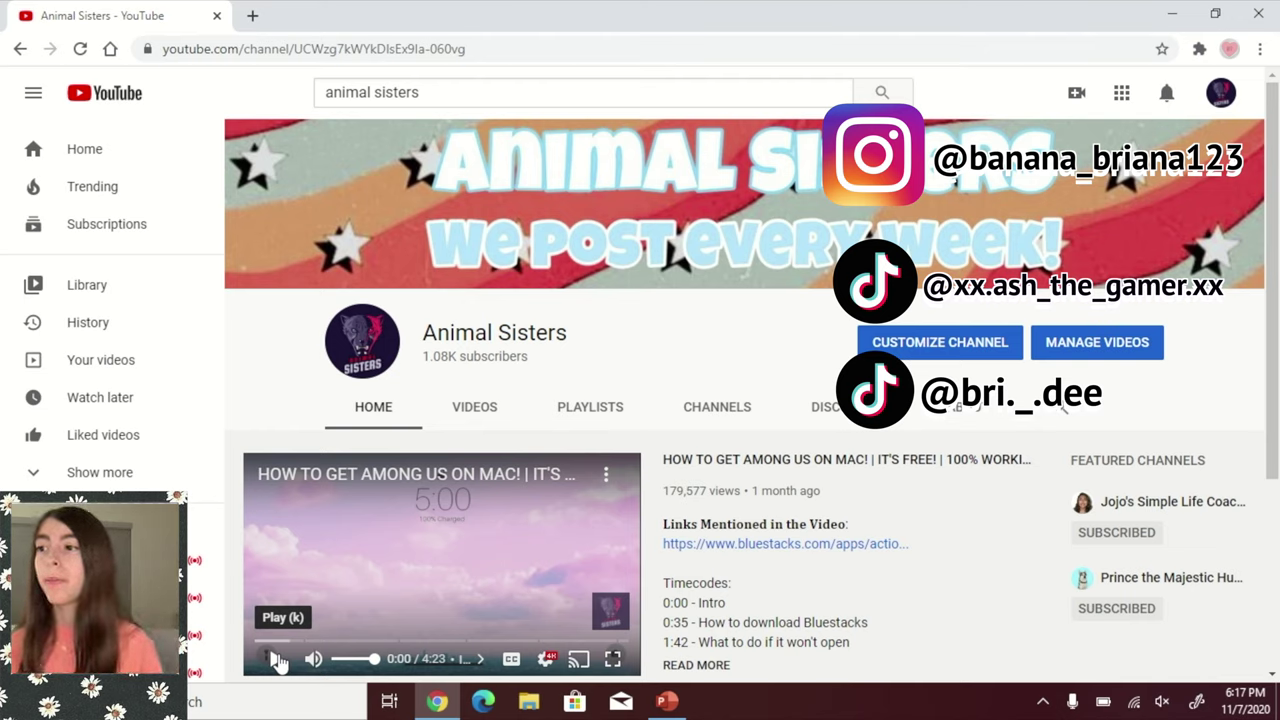
Step: Browse the uploaded videos of the Animal Sisters channel and close the browser
left_click(470, 422)
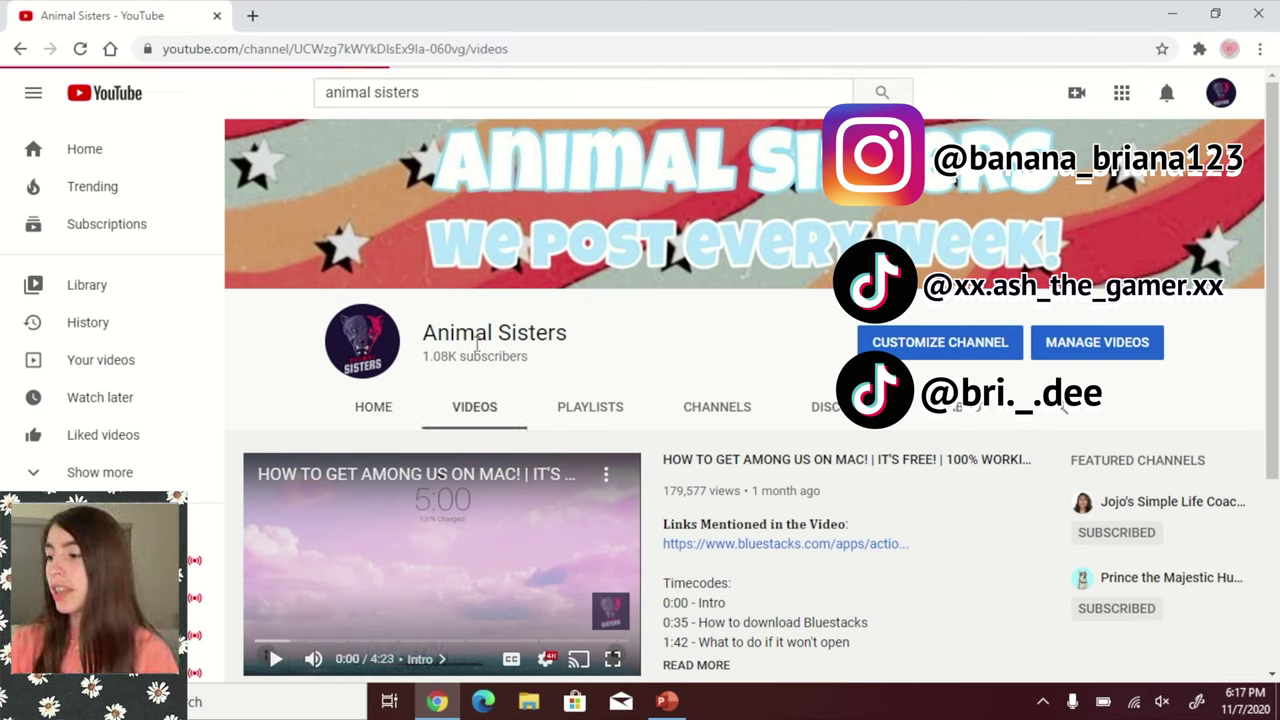
scroll(530, 466, "down", 2)
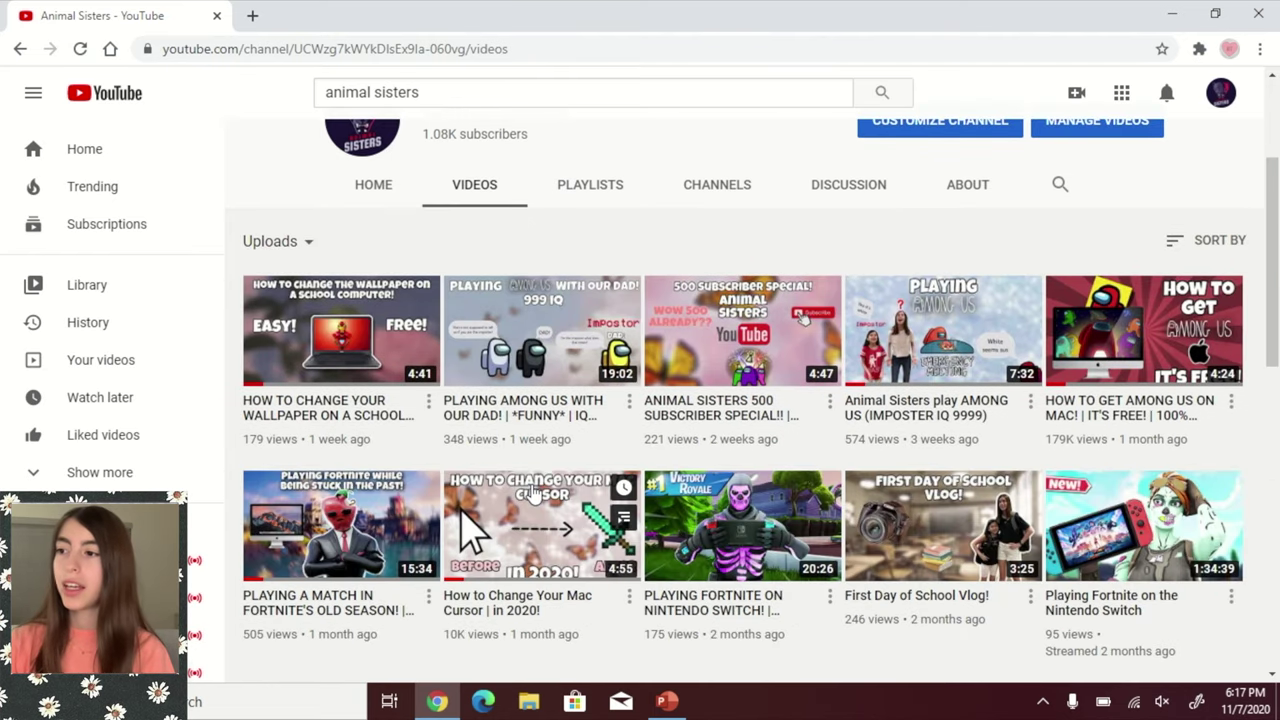
scroll(765, 355, "down", 10)
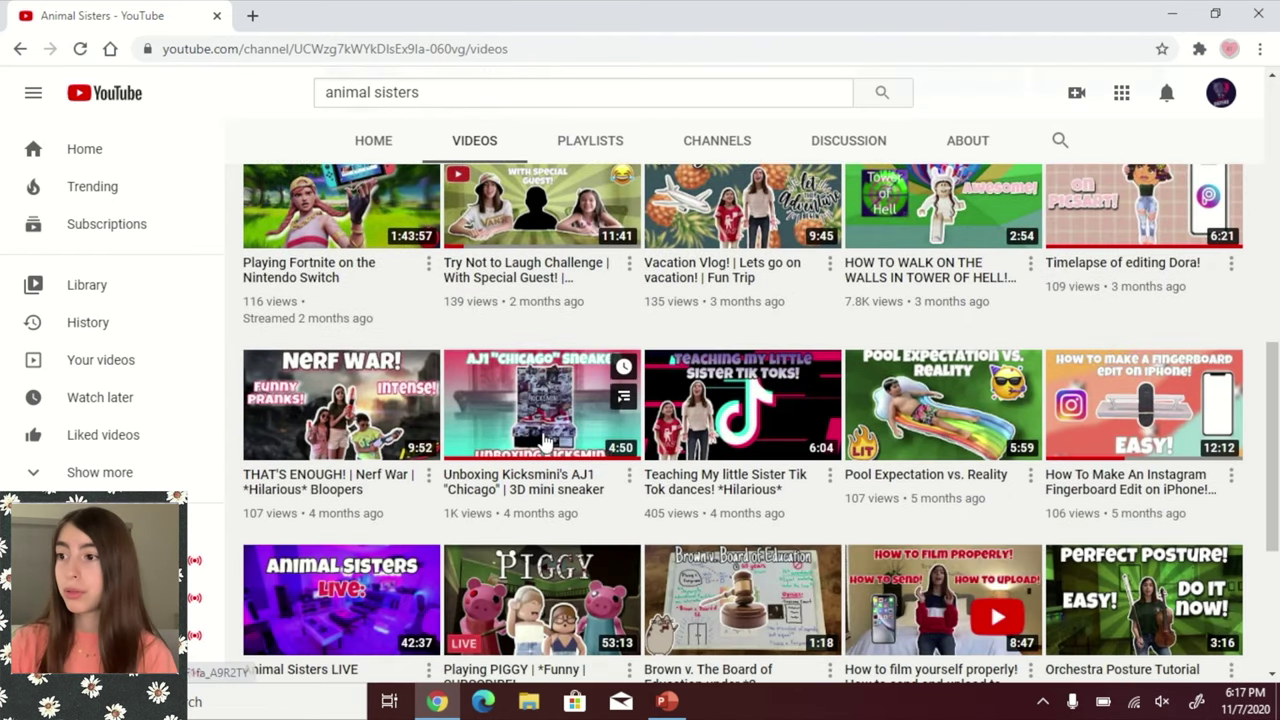
scroll(545, 443, "up", 15)
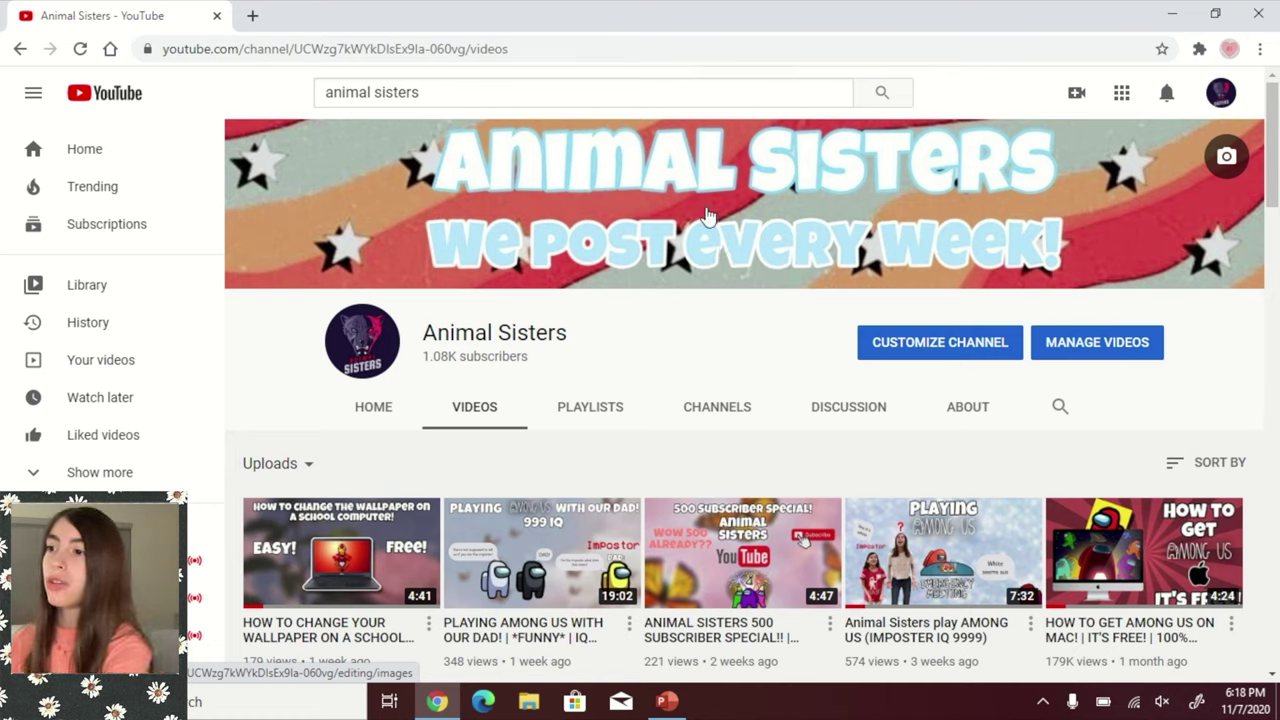
mouse_move(645, 8)
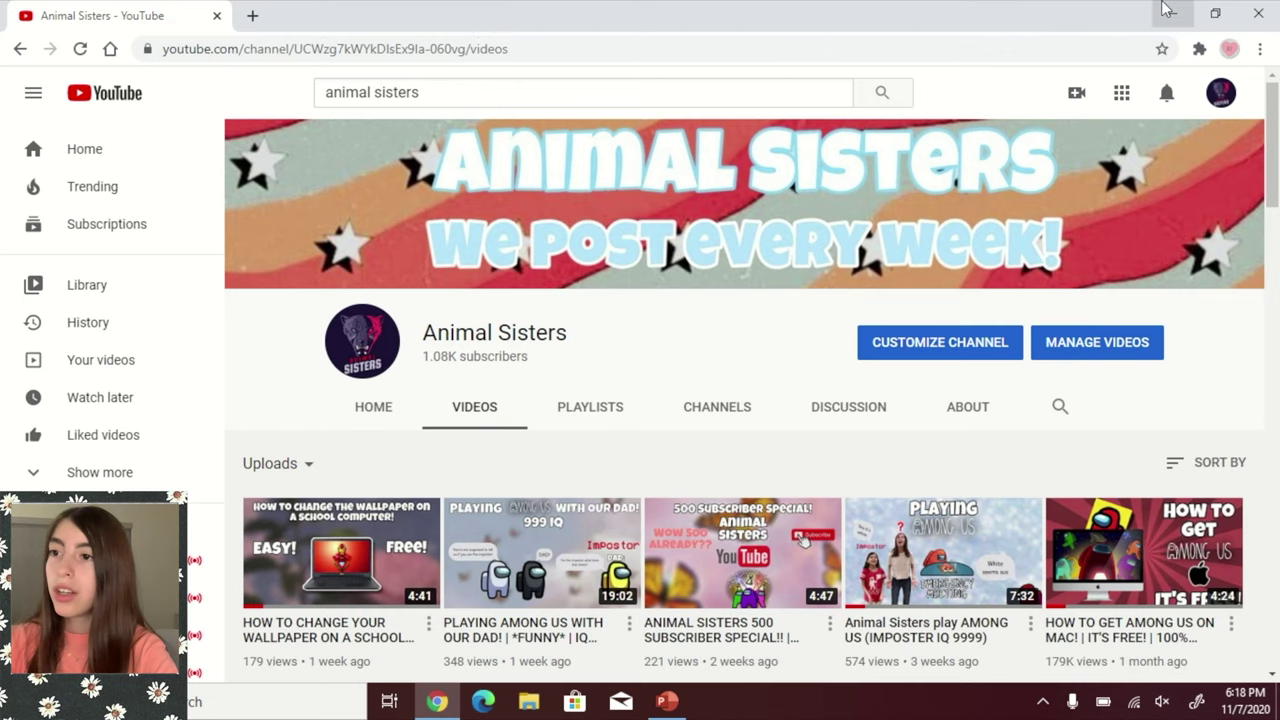
left_click(1262, 12)
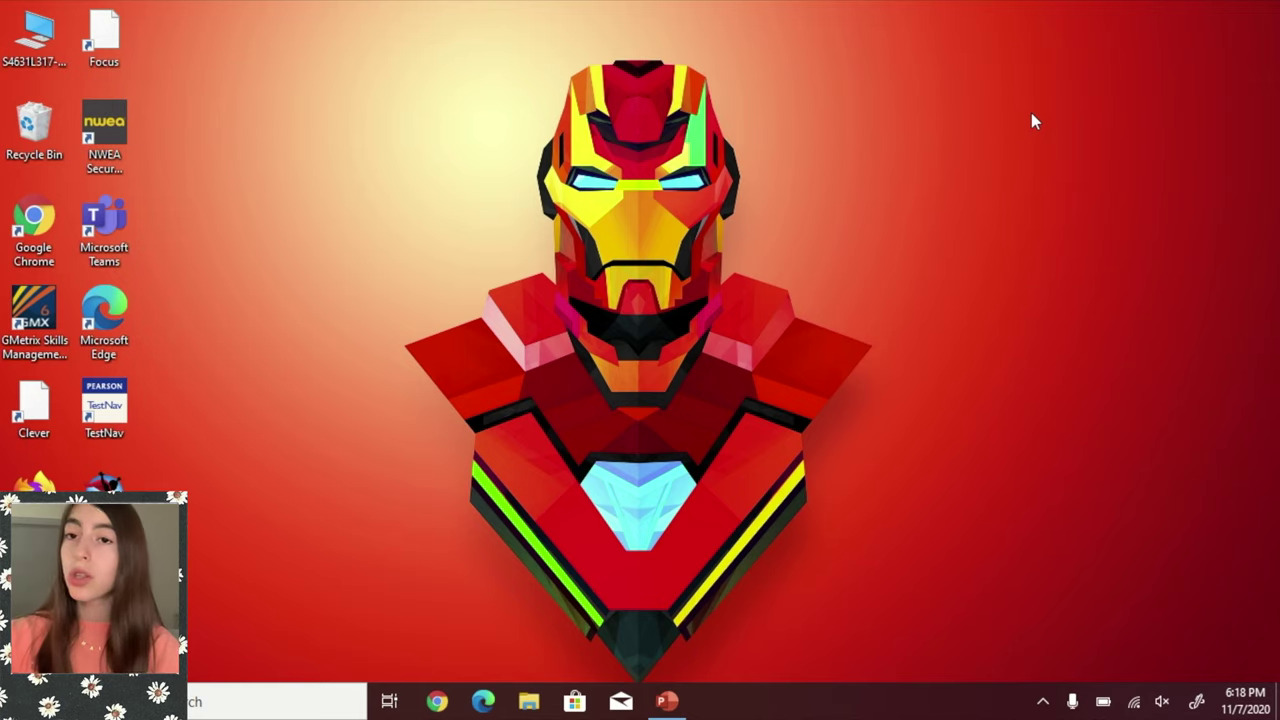
Step: Stop the screen recording so that it is inserted on the slide in PowerPoint
key("ctrl+super+o")
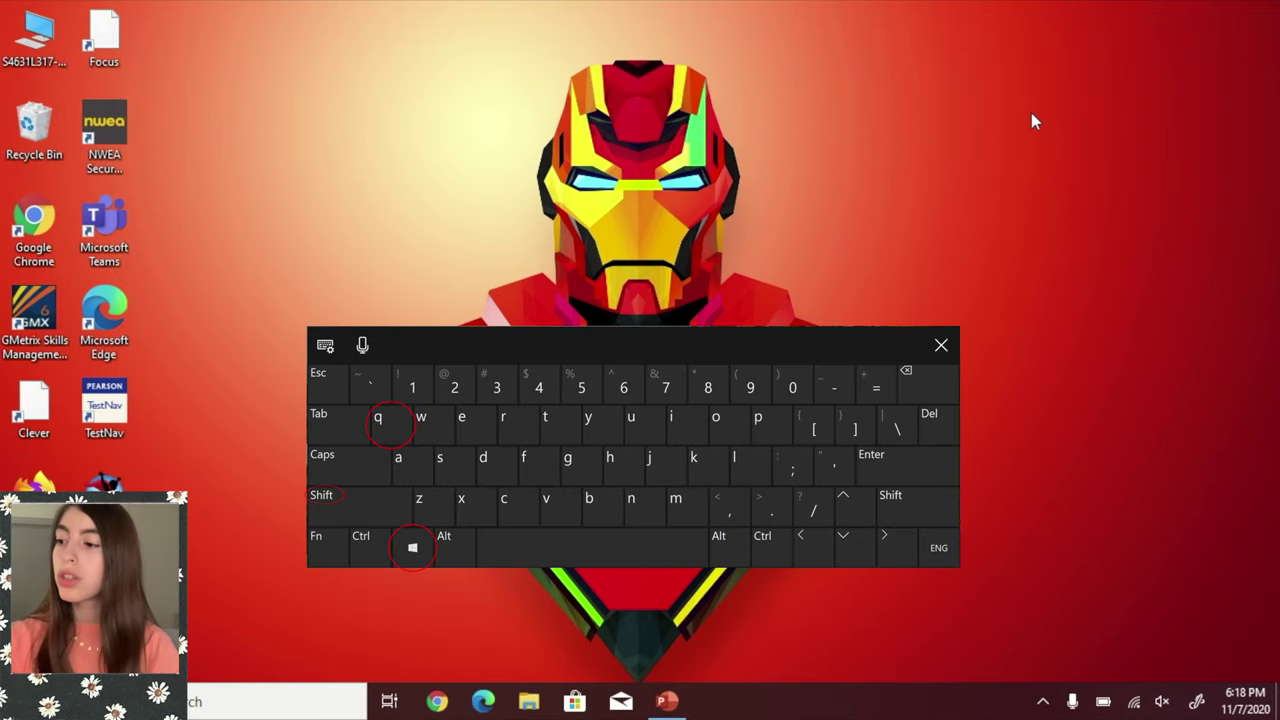
key("ctrl+super+o")
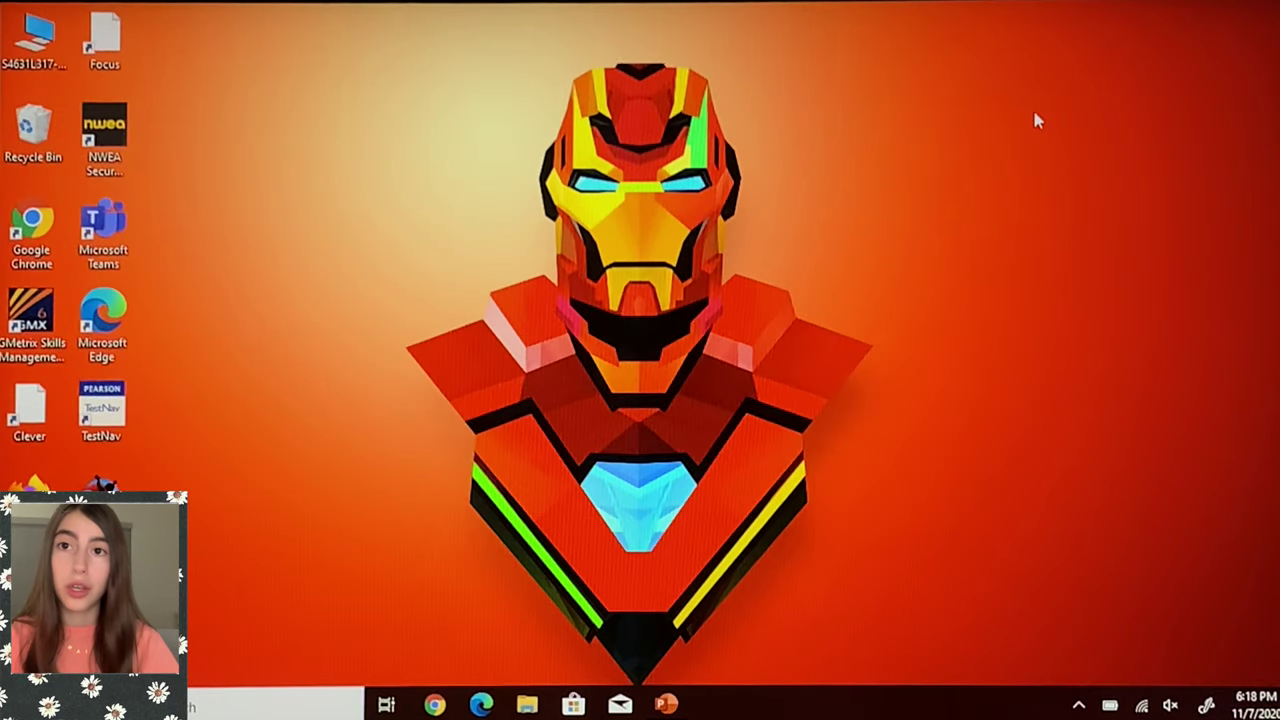
key("alt+Tab")
key("ctrl+v")
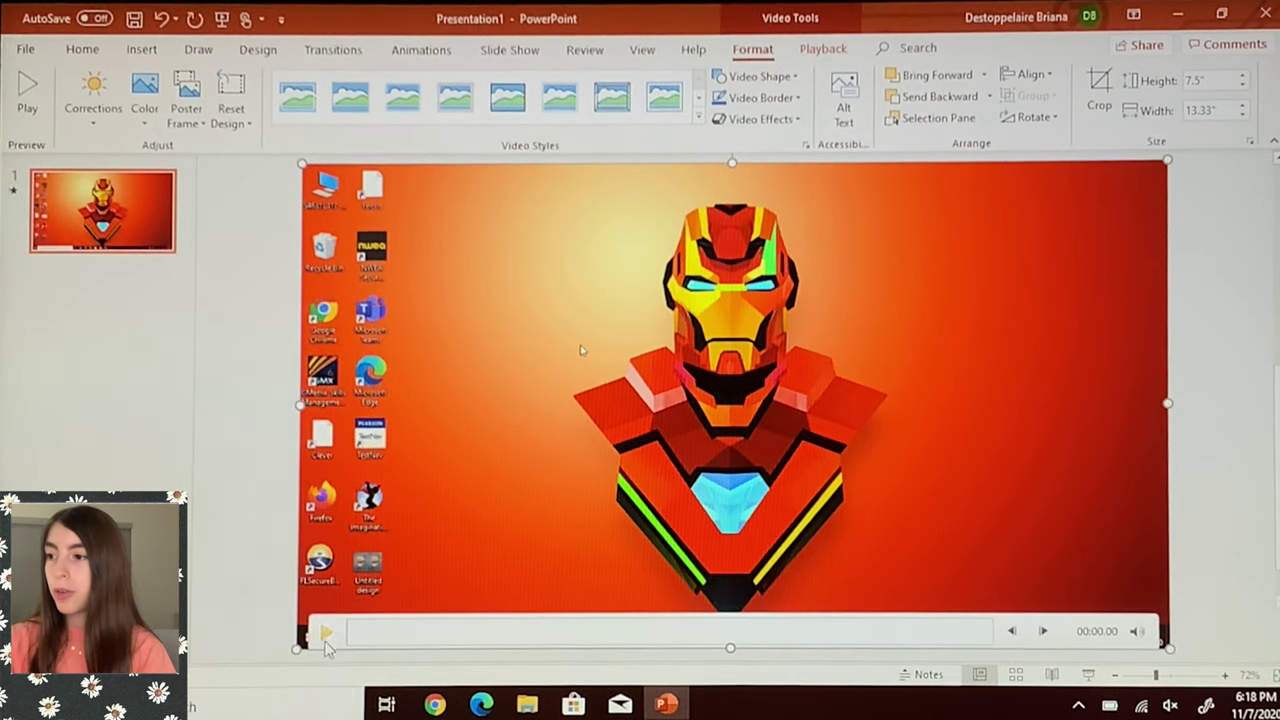
Step: Preview the inserted recording on the slide and in a slide show started from the beginning
left_click(325, 631)
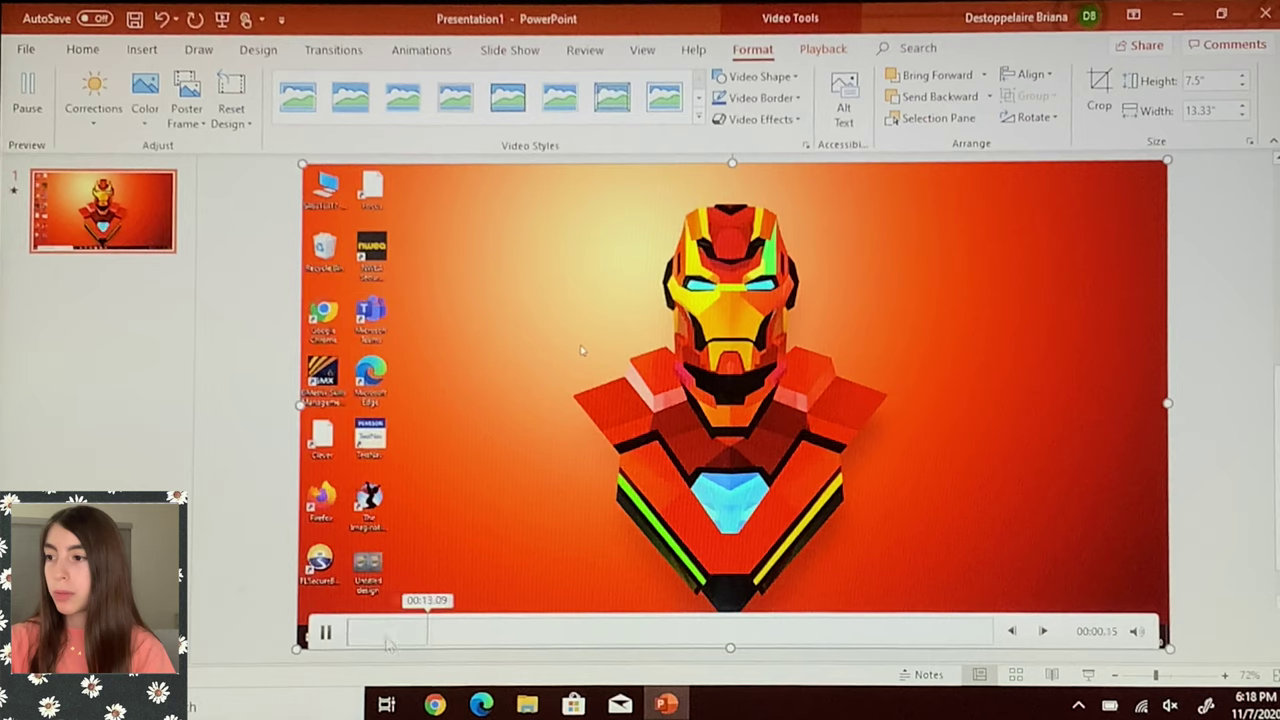
left_click(327, 633)
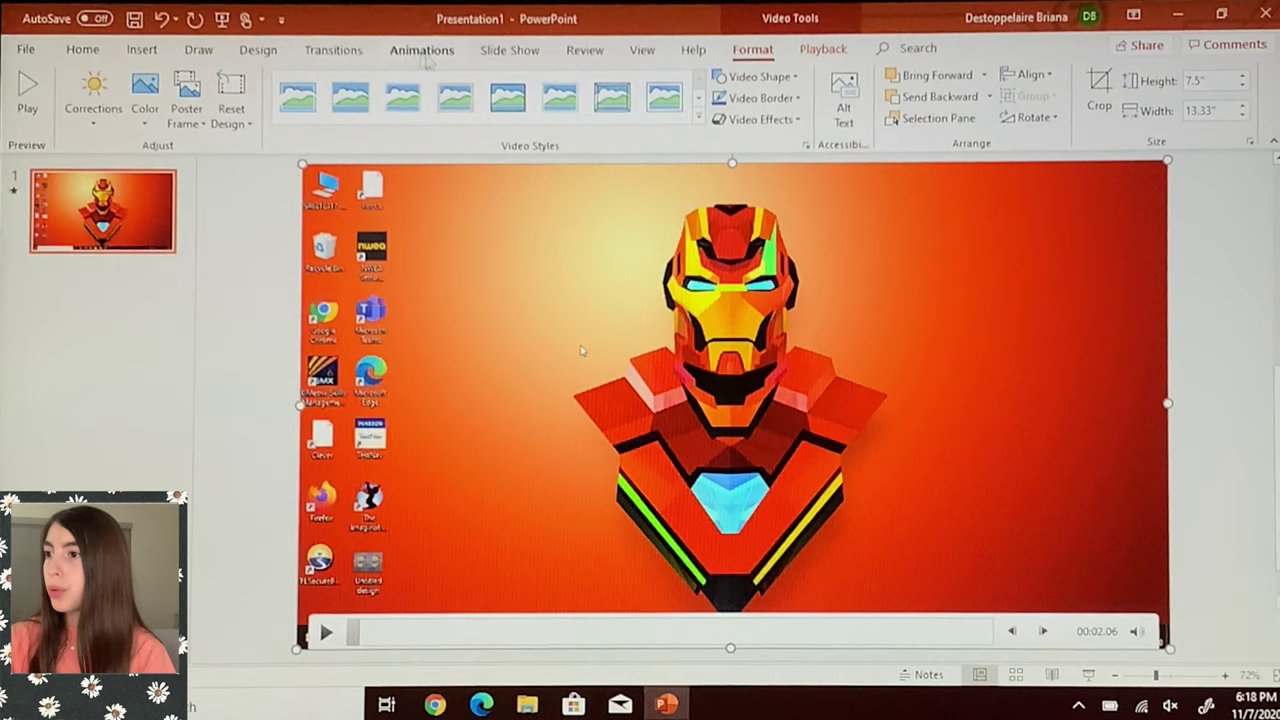
left_click(507, 48)
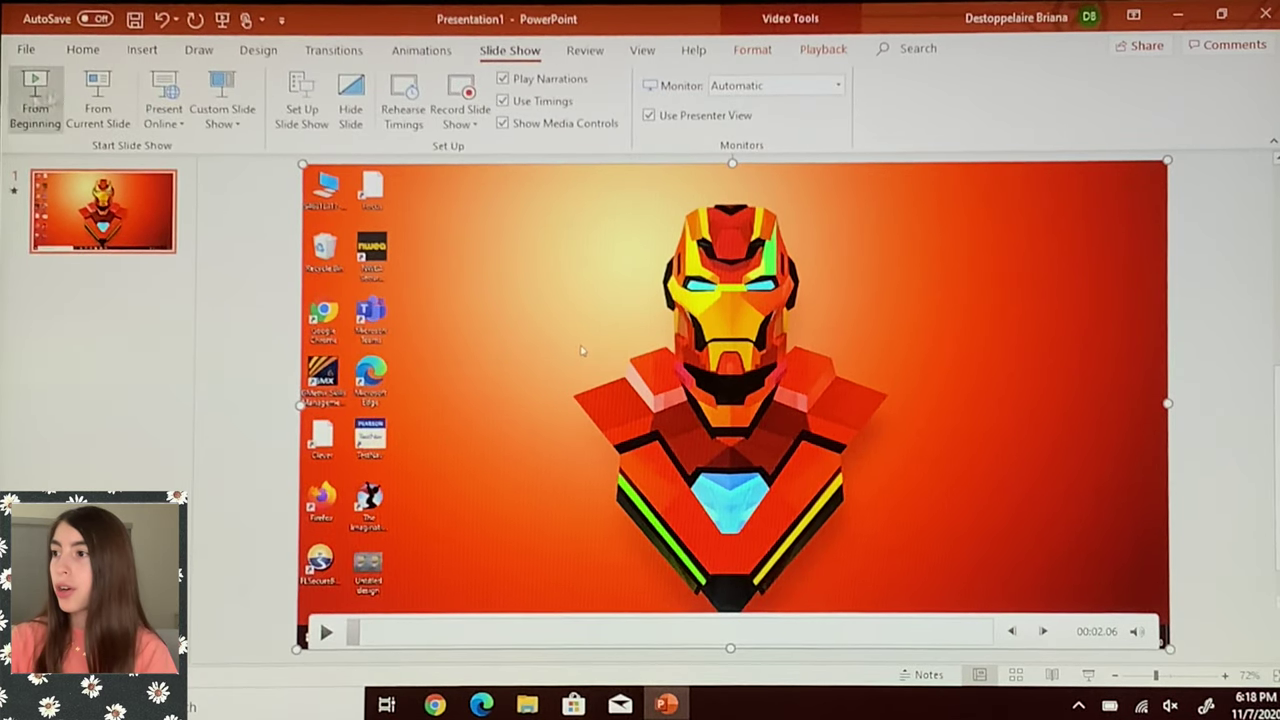
left_click(30, 100)
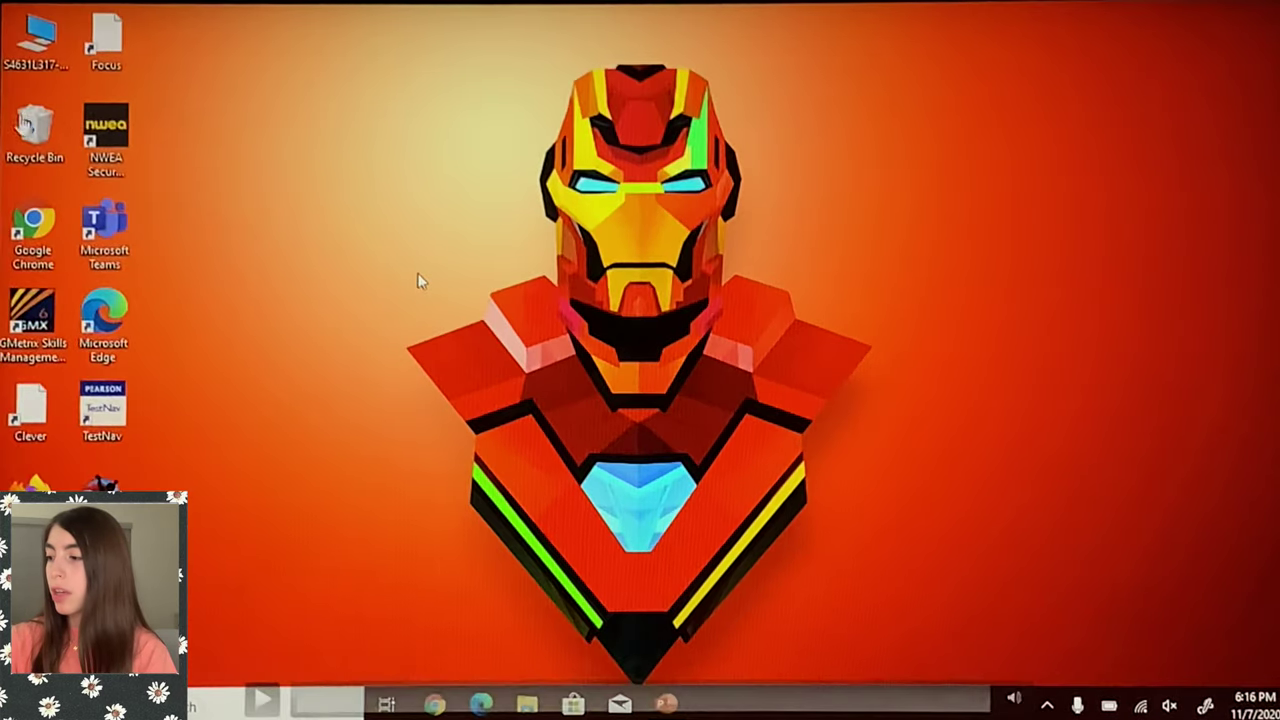
left_click(262, 700)
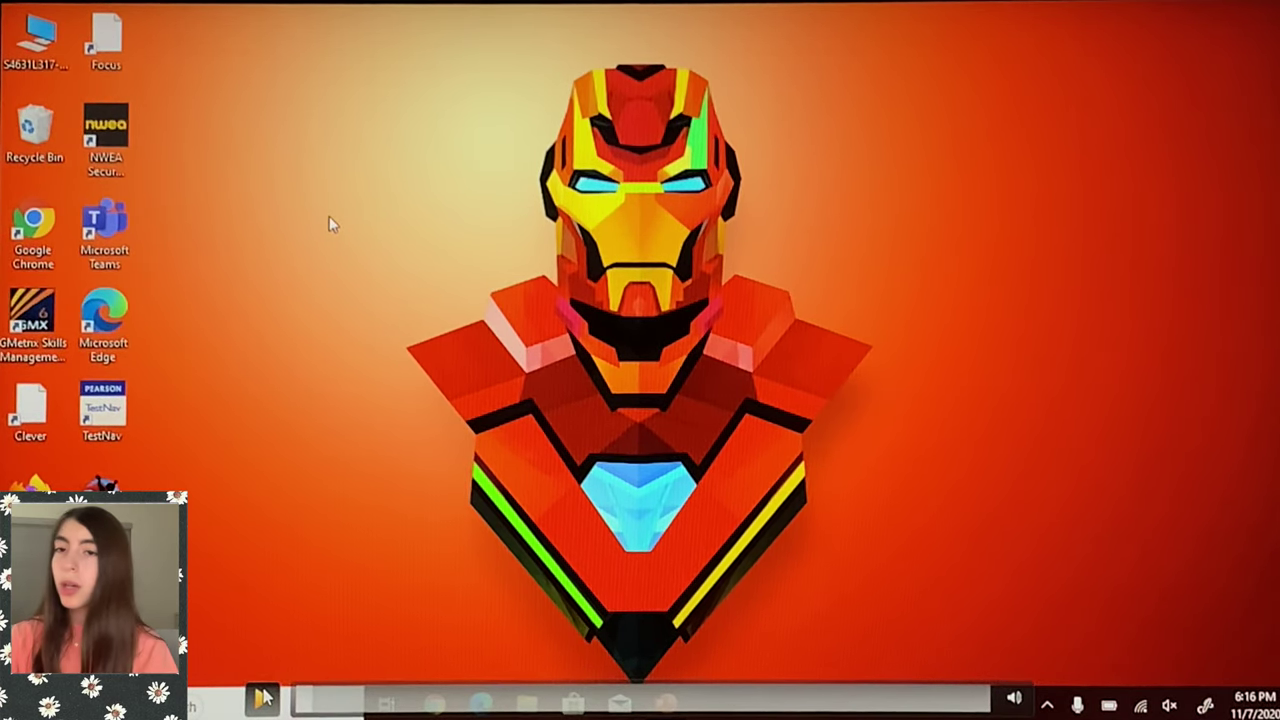
key("Escape")
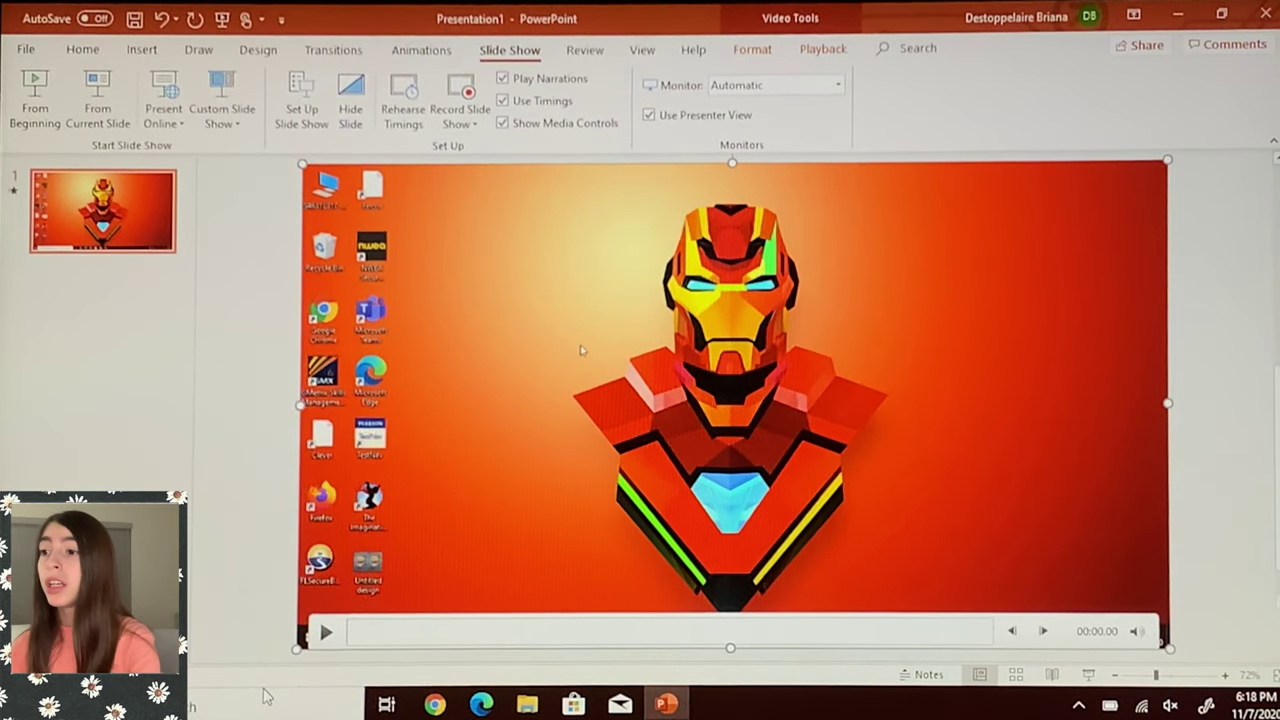
Step: Save the recording from the slide as a media file named "Test 123" on the Desktop
right_click(552, 466)
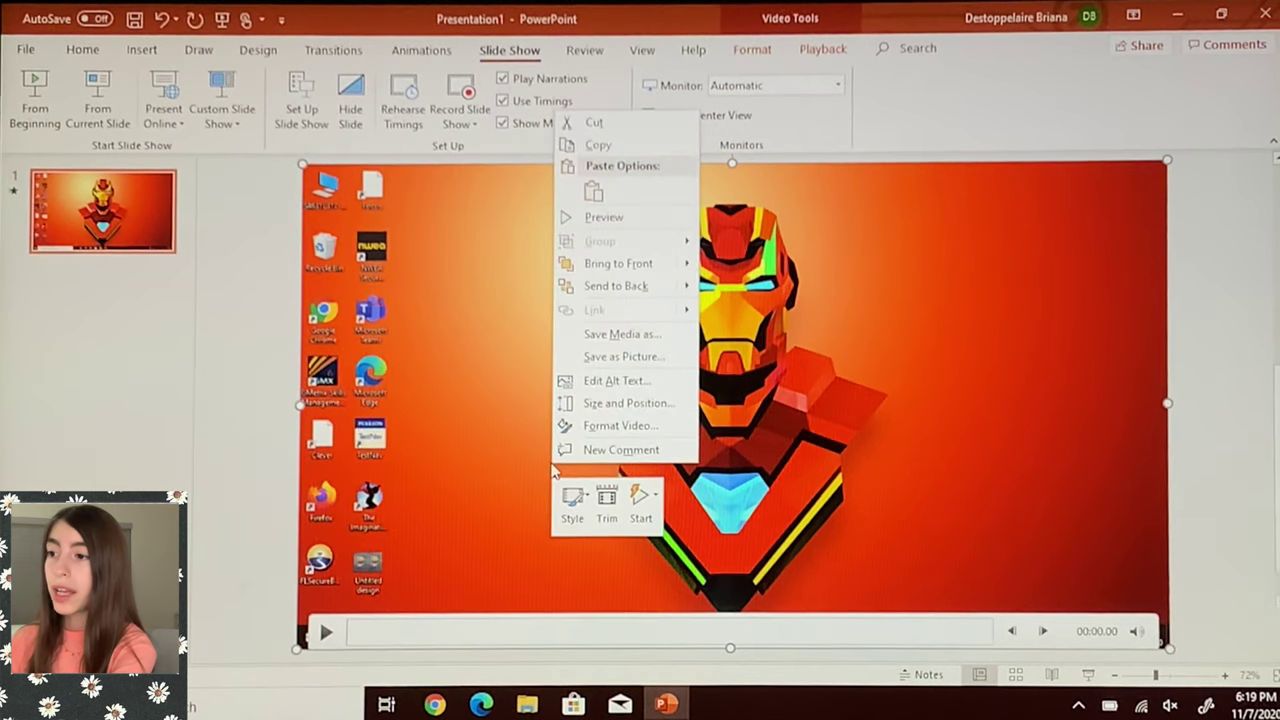
left_click(616, 335)
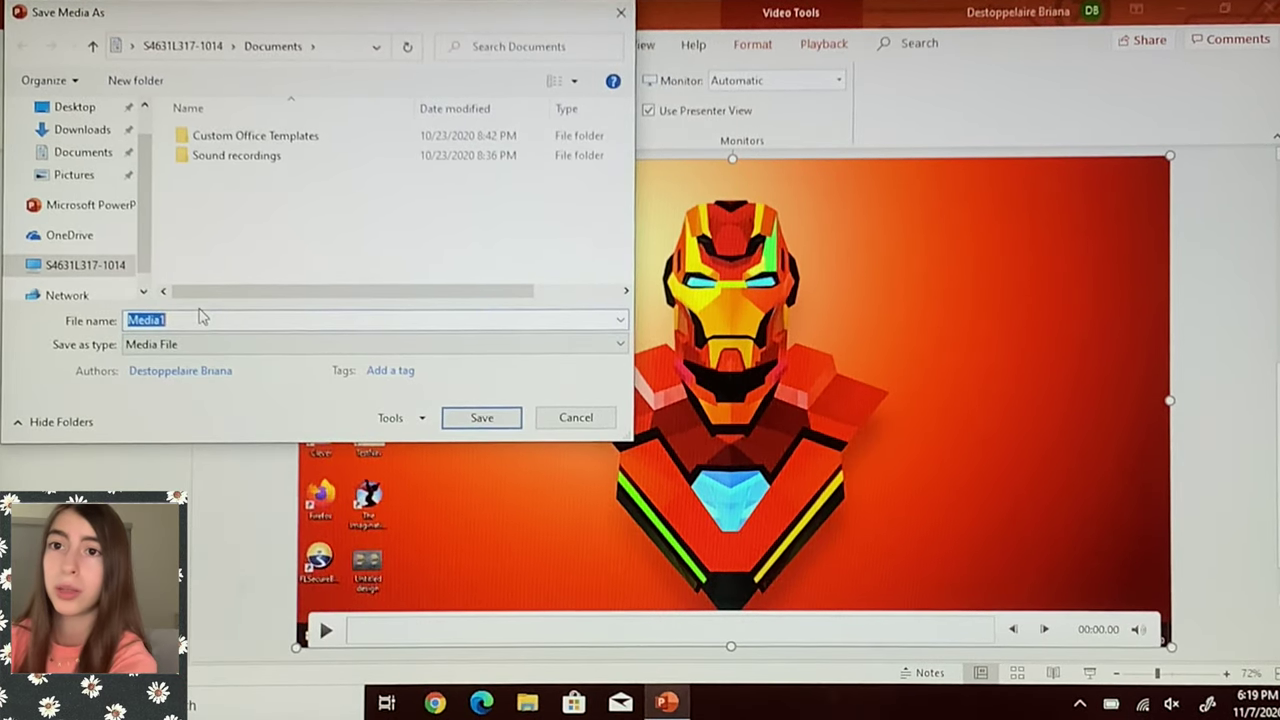
type("Test 123")
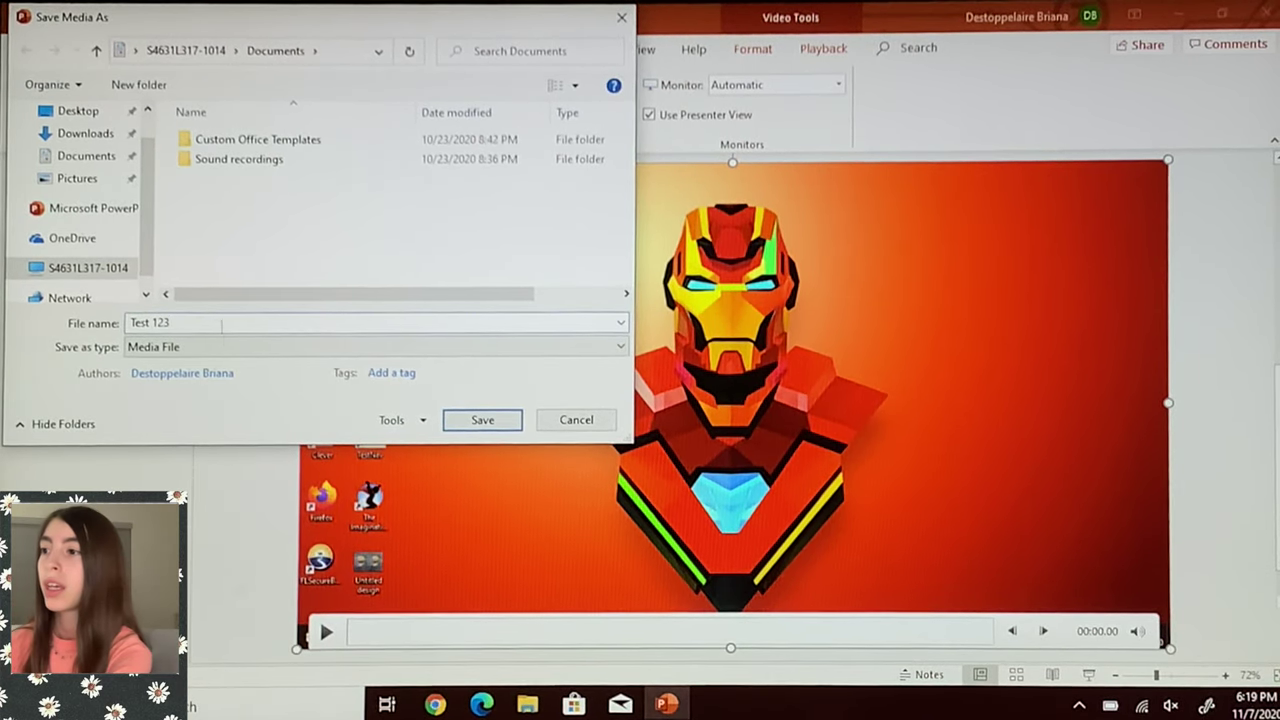
left_click(92, 112)
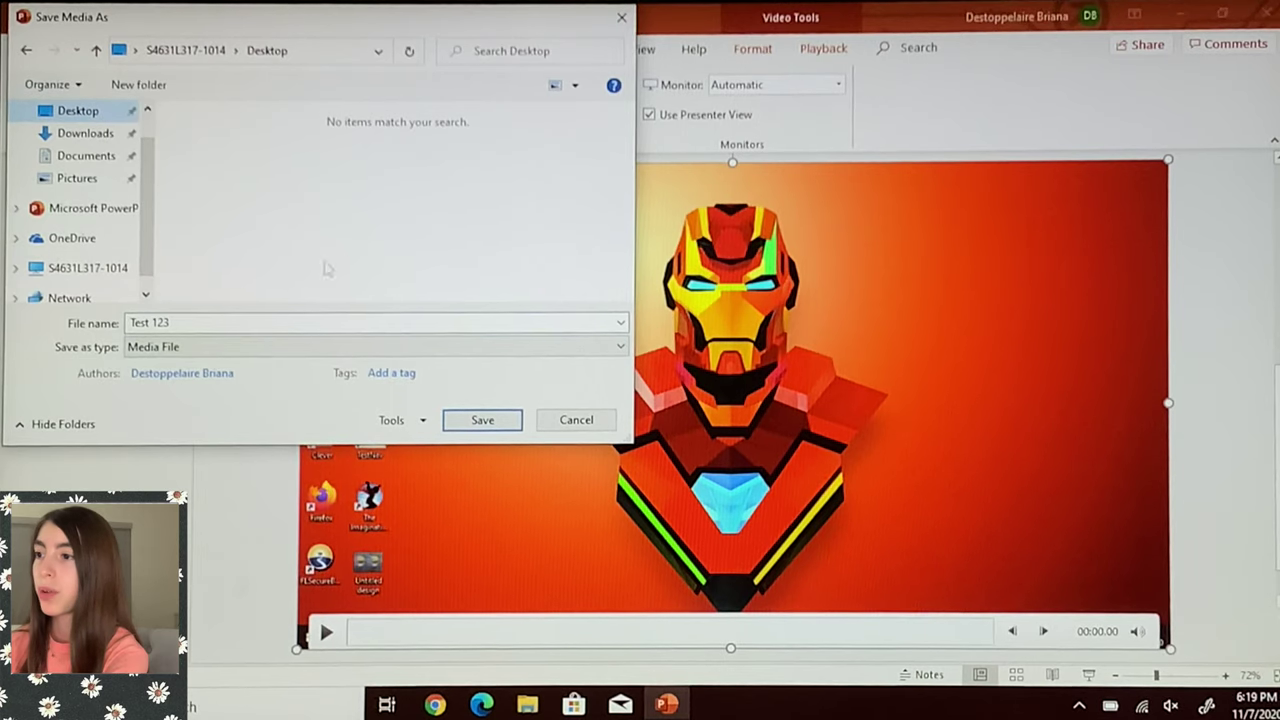
left_click(483, 420)
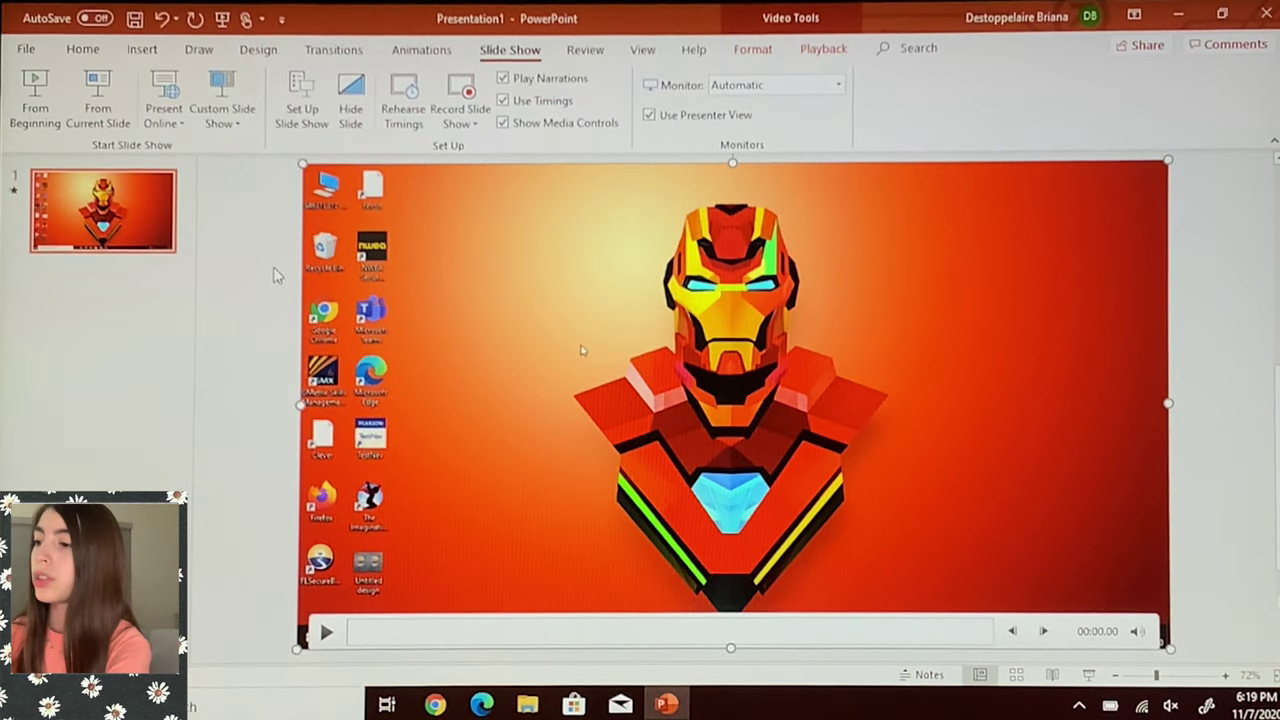
left_click(118, 172)
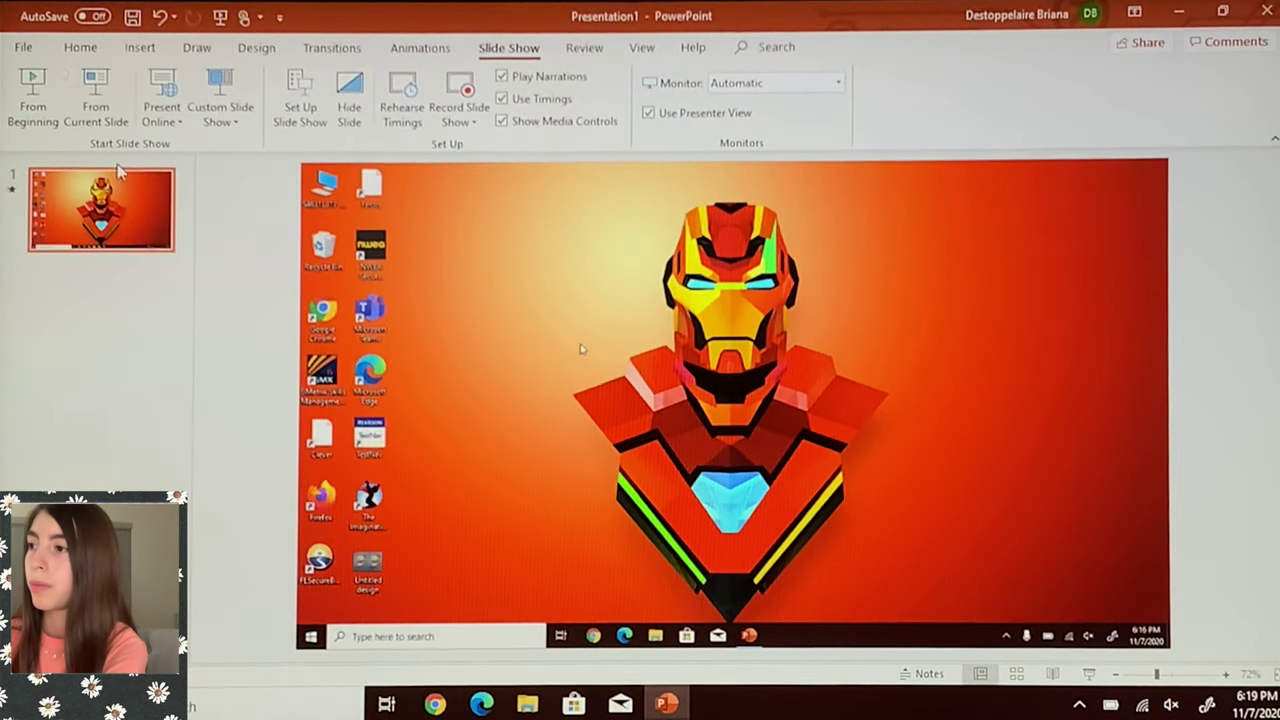
Step: Enable the Recording tab under Main Tabs in the ribbon customization options and apply the change
left_click(23, 47)
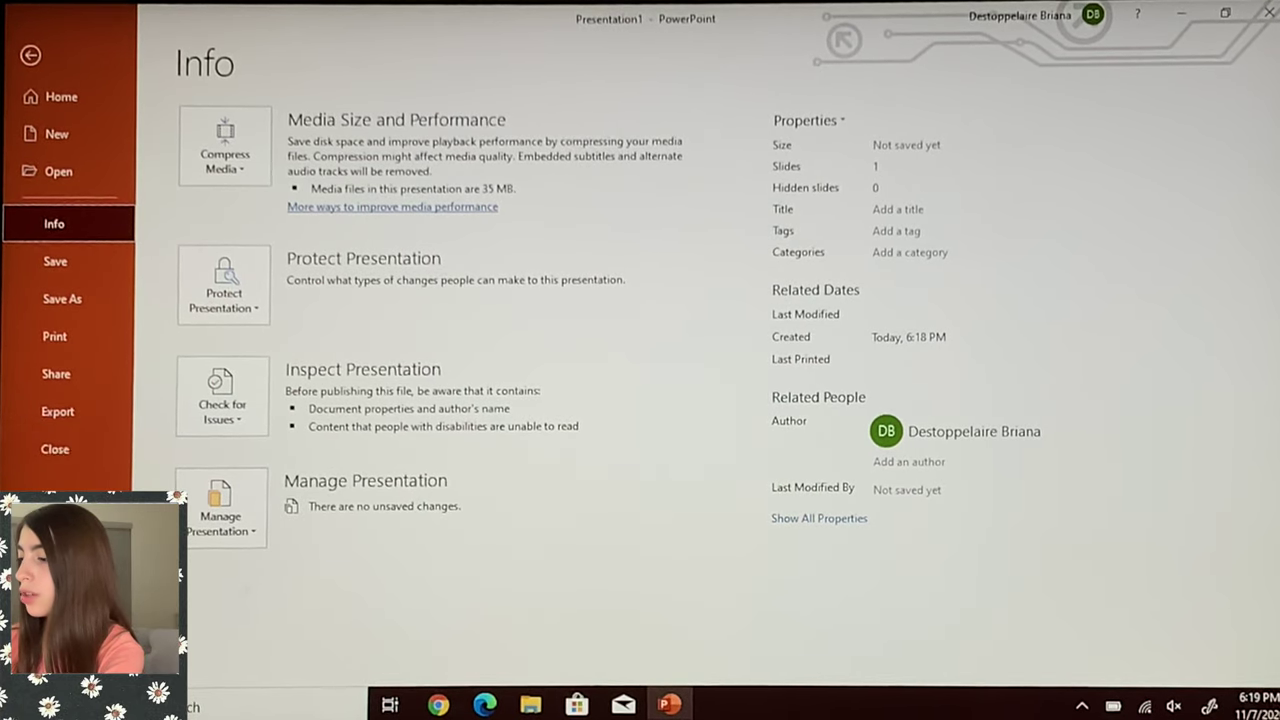
left_click(57, 411)
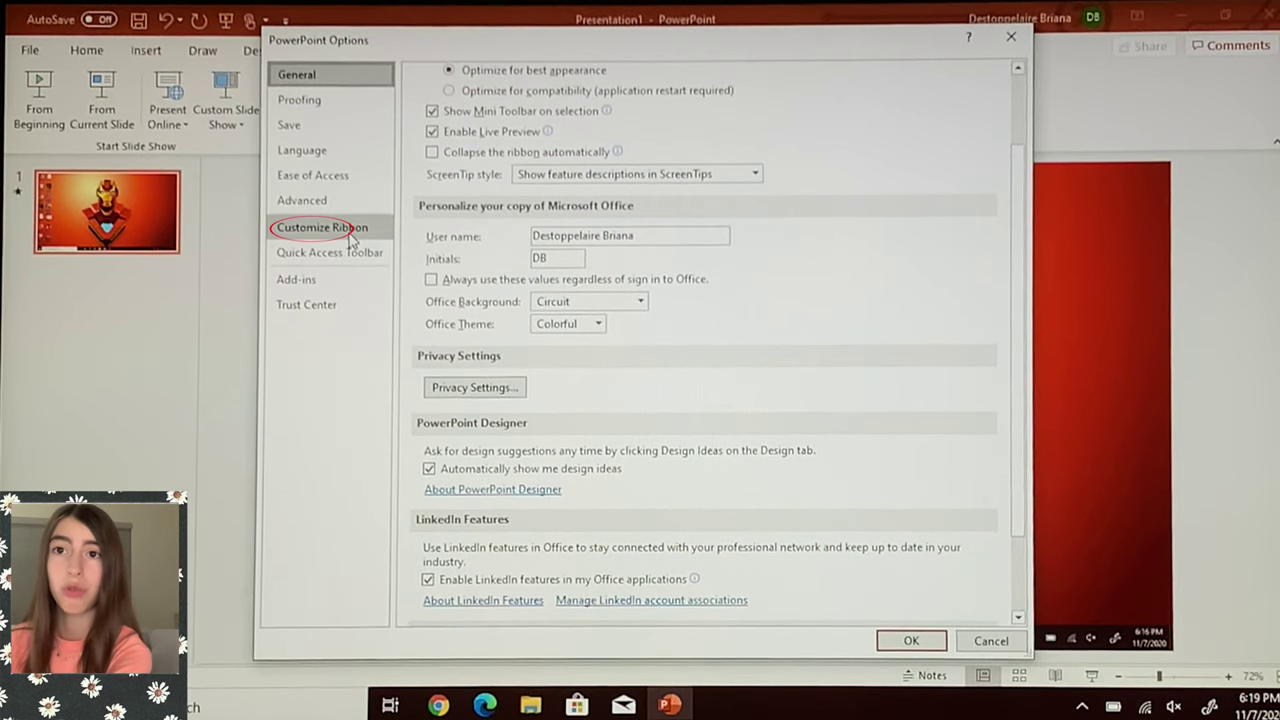
left_click(351, 237)
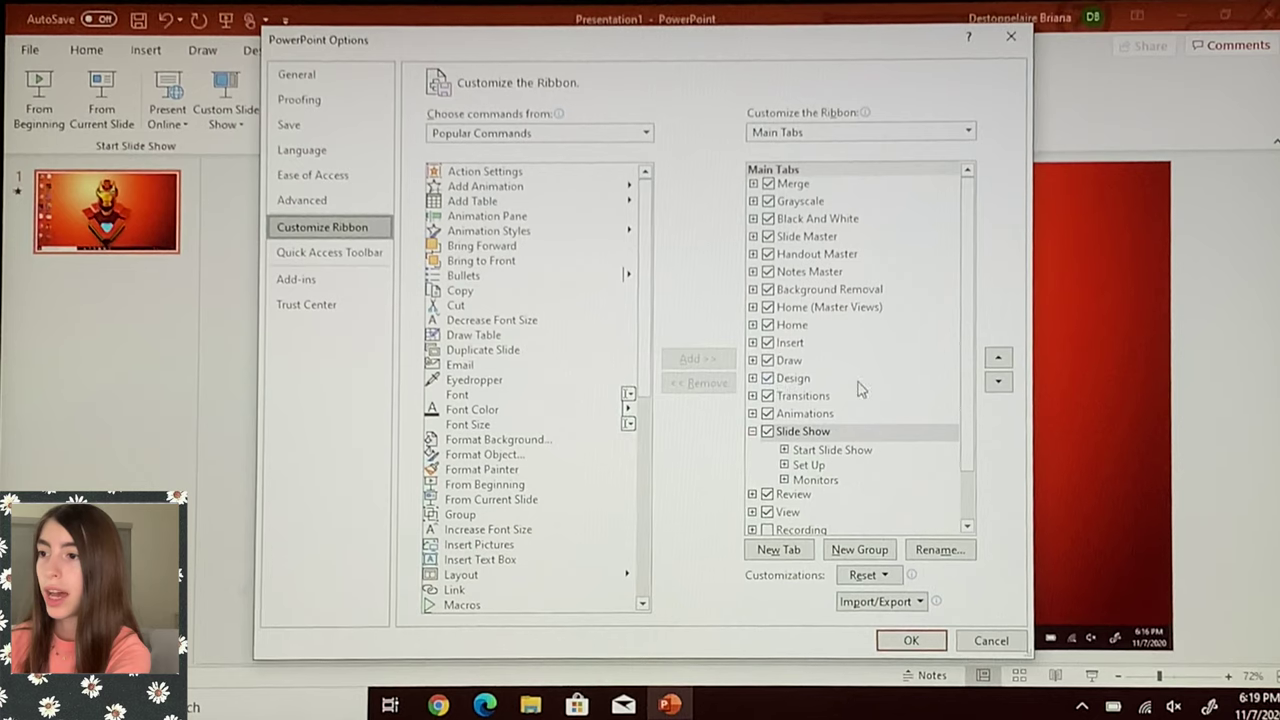
scroll(862, 389, "down", 1)
scroll(862, 389, "up", 1)
scroll(860, 390, "down", 1)
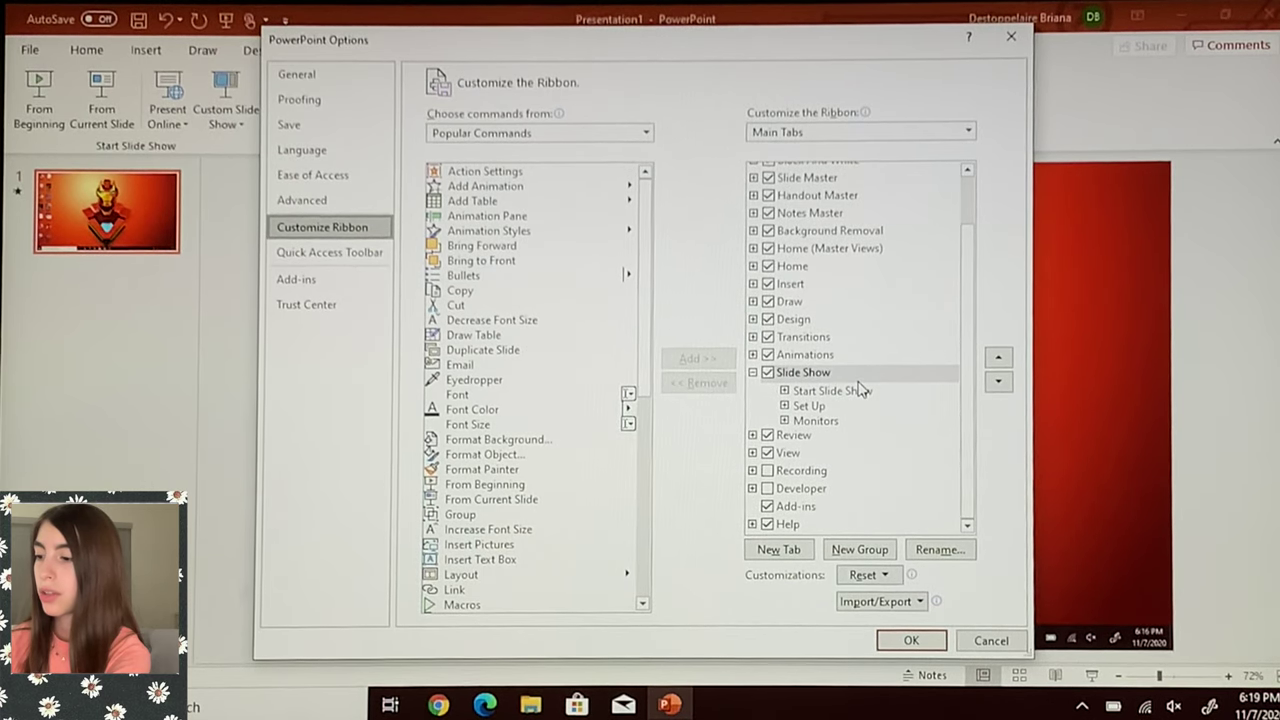
left_click(769, 473)
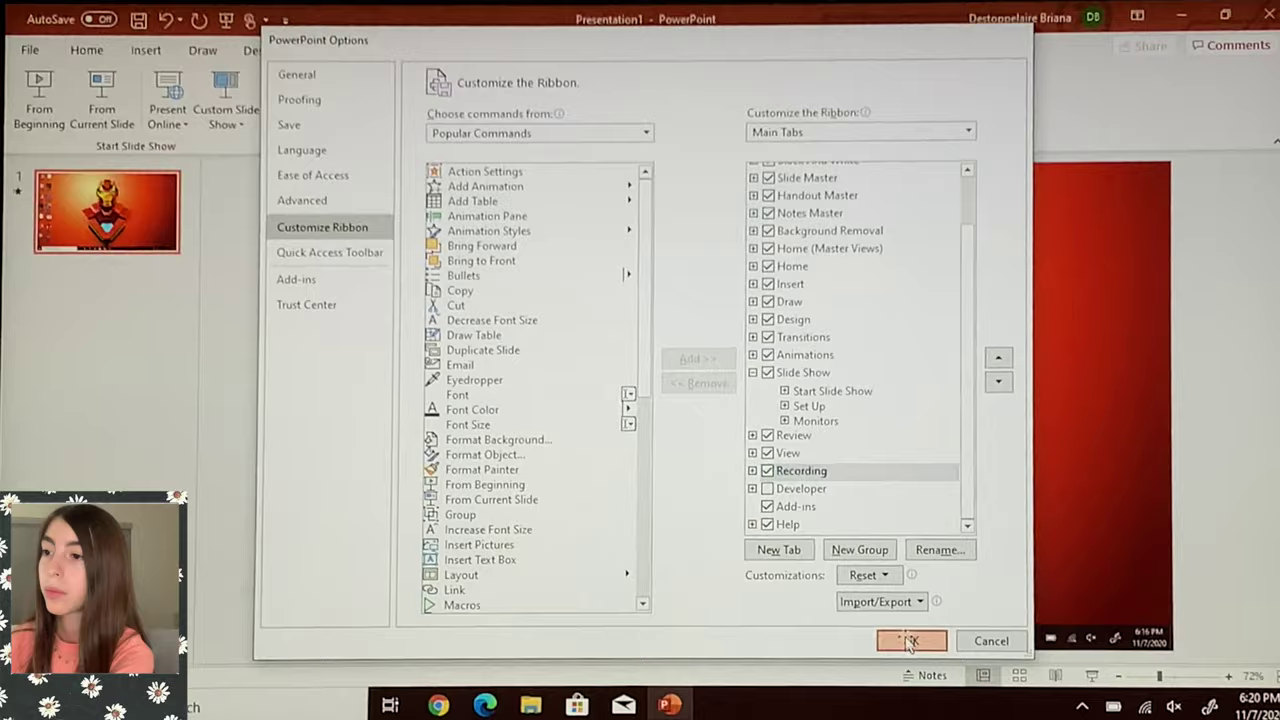
left_click(910, 641)
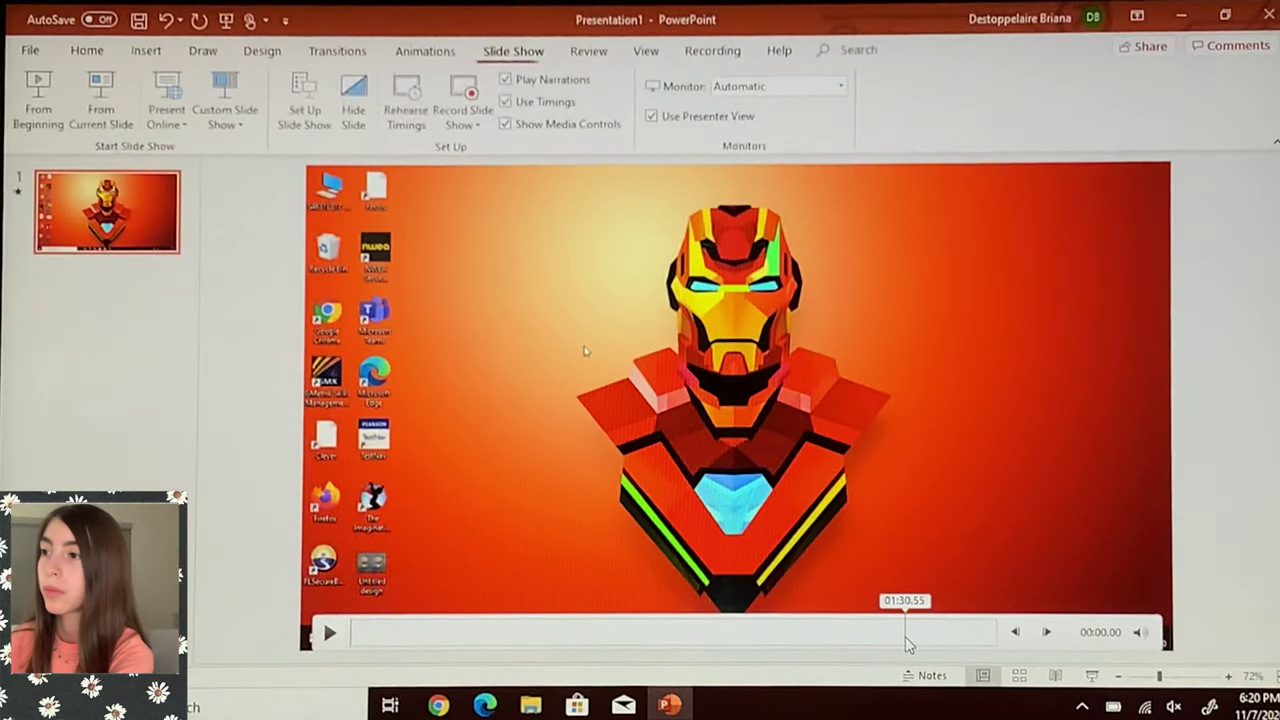
Step: Look through the Recording commands on the ribbon, including the Audio options
left_click(690, 58)
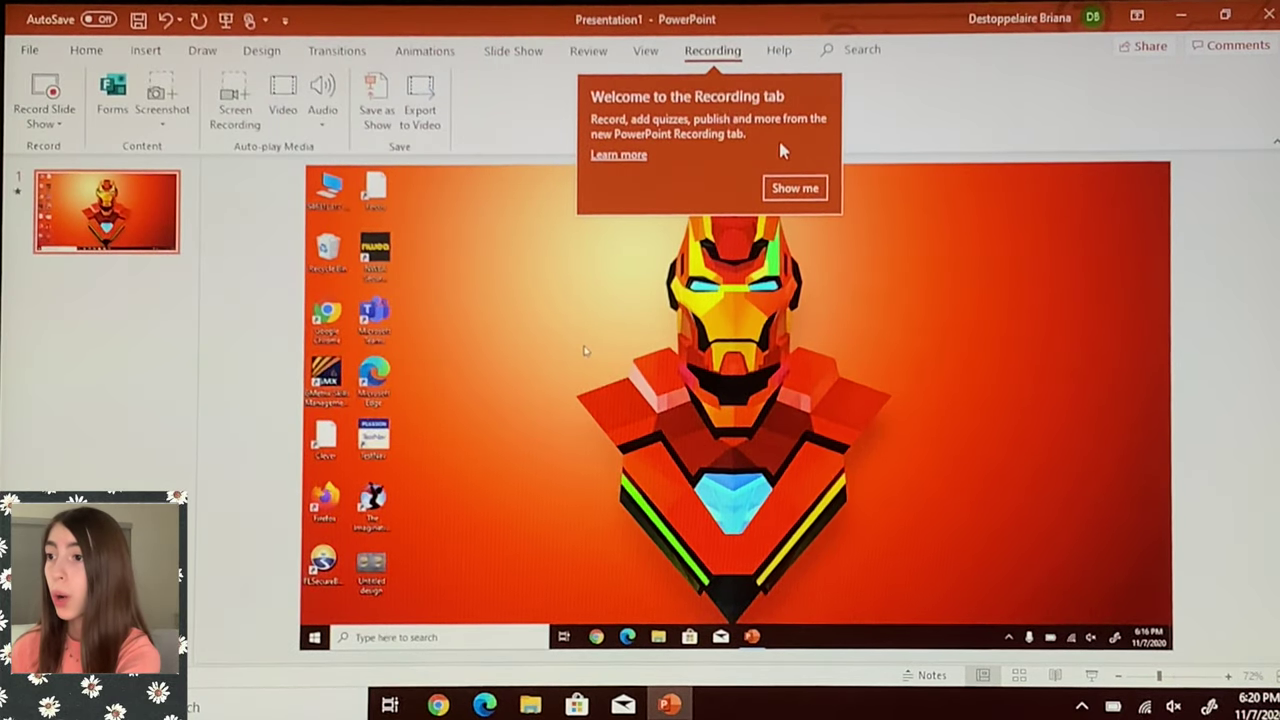
left_click(471, 126)
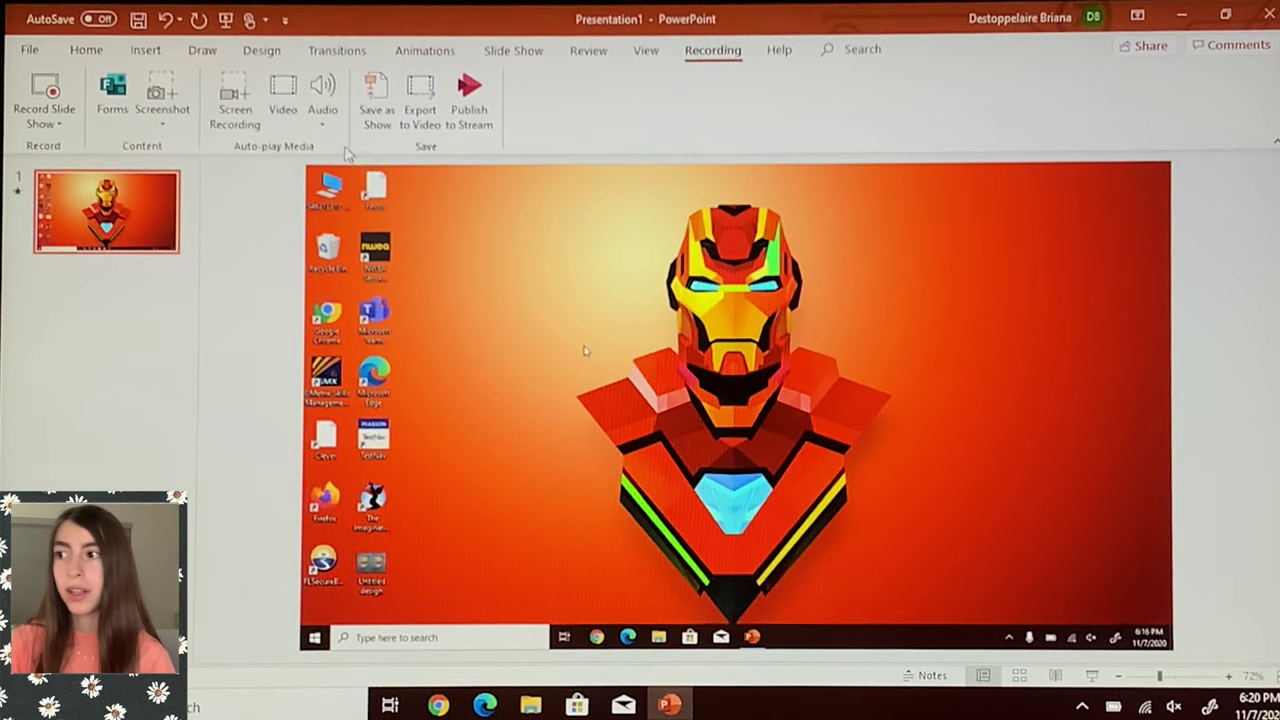
left_click(322, 110)
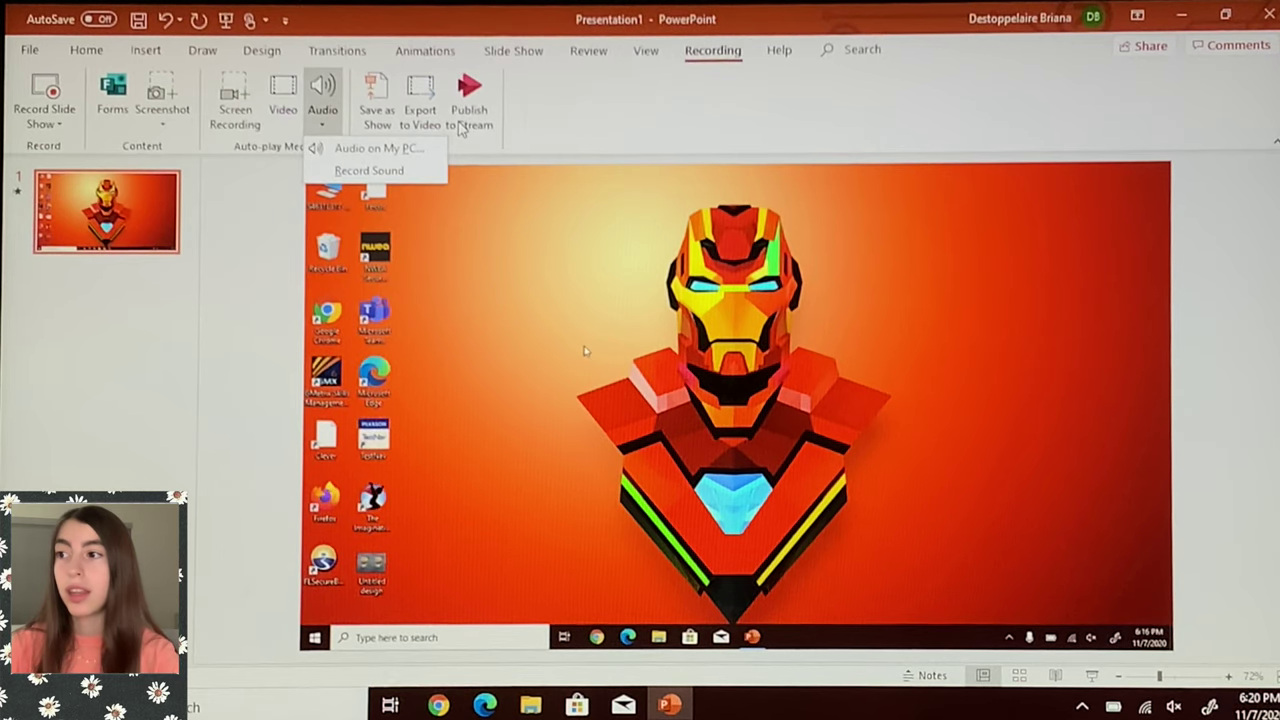
left_click(713, 119)
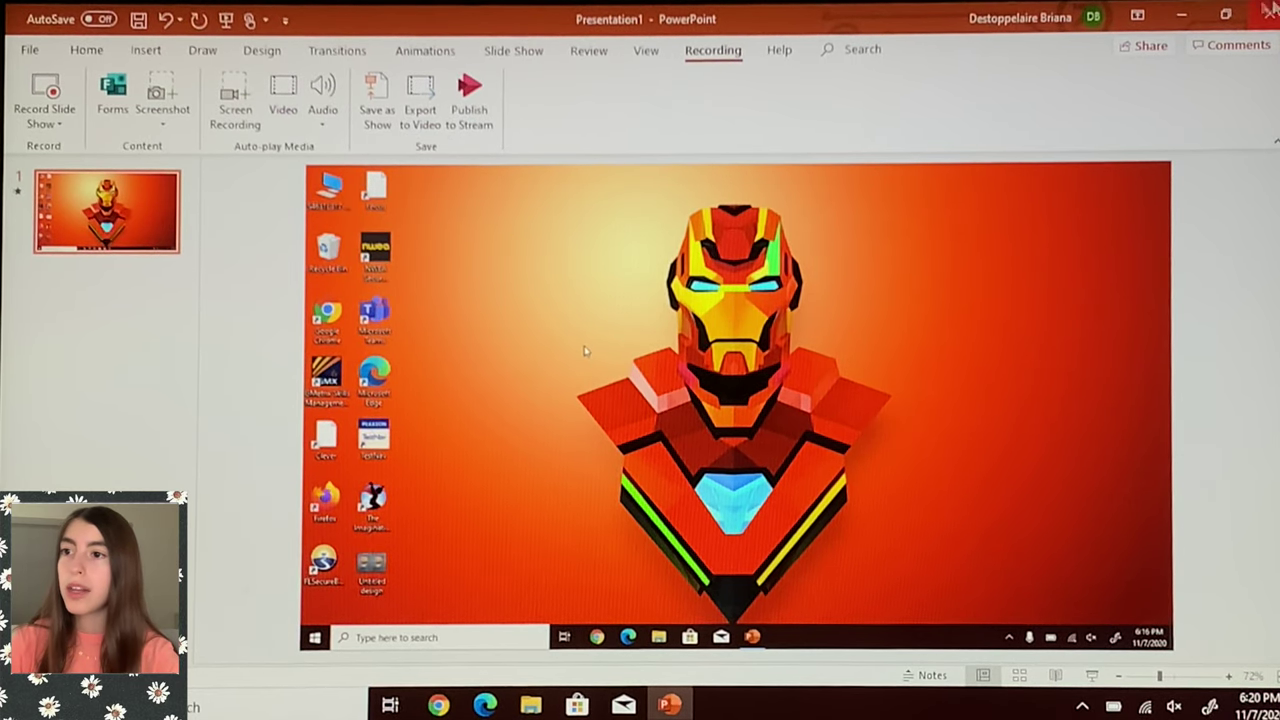
Step: Close the presentation without saving it, leaving the Desktop in view
left_click(1226, 14)
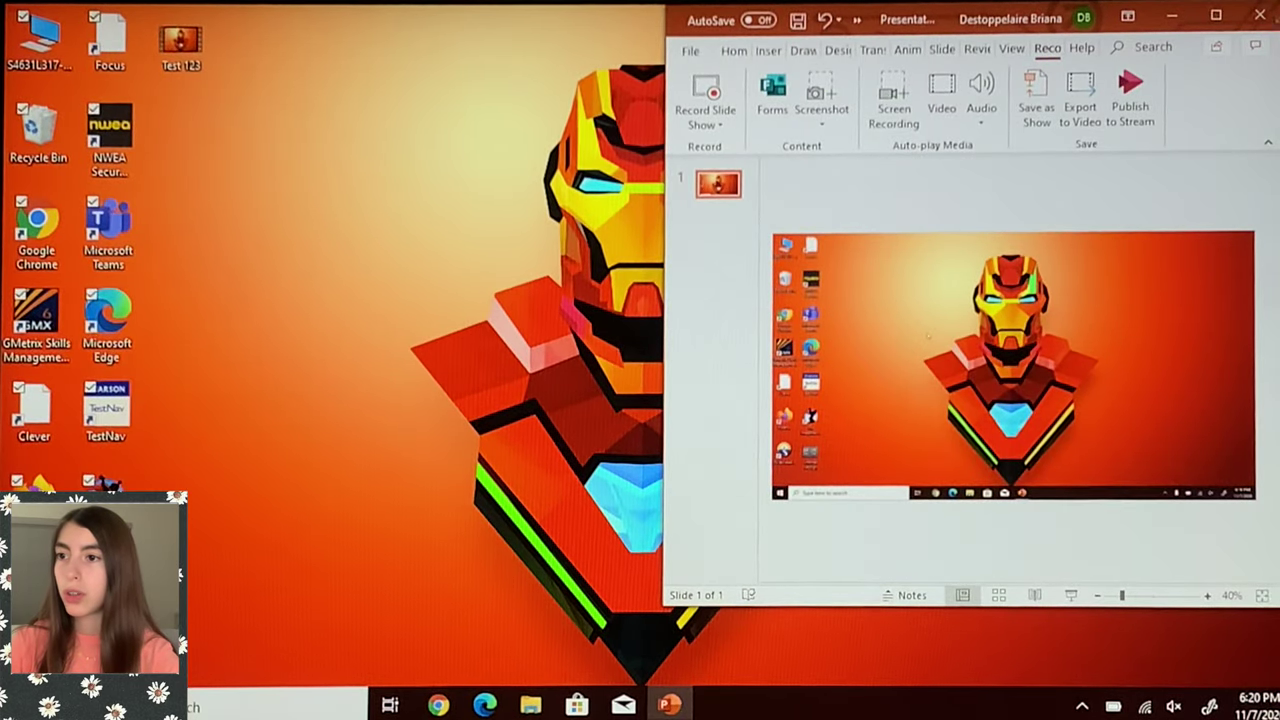
left_click(1260, 15)
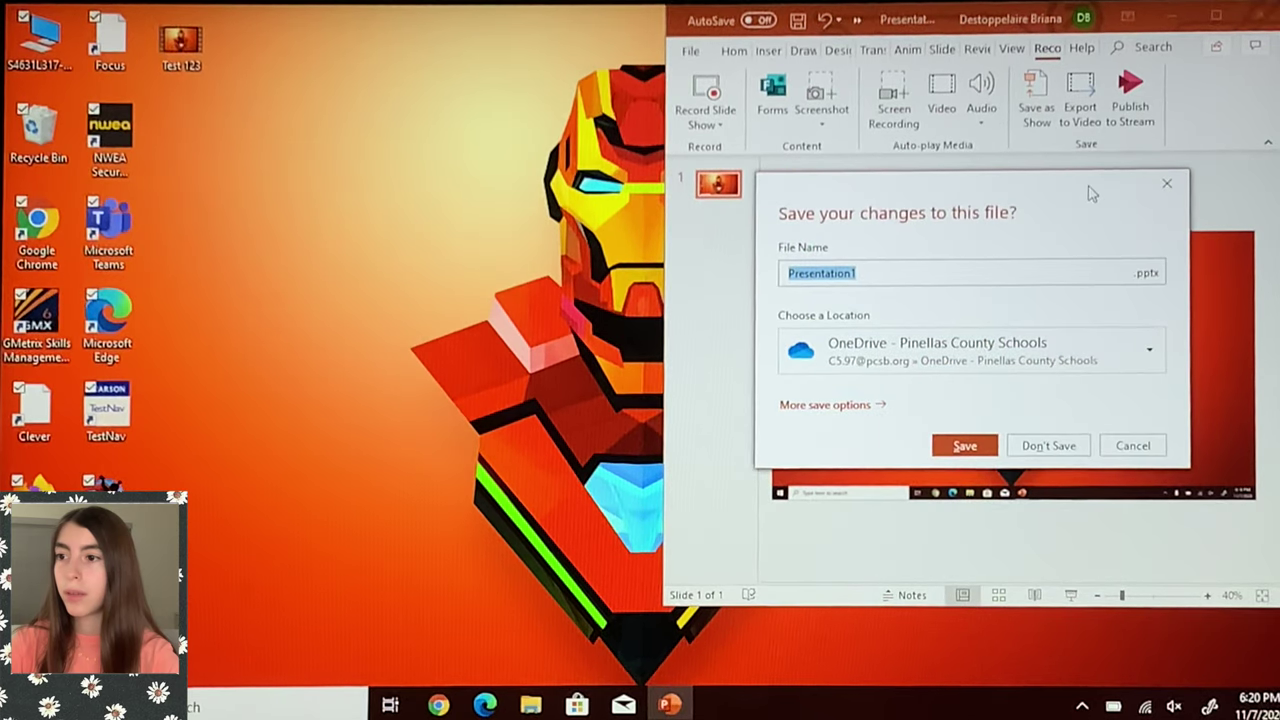
left_click(1044, 446)
left_click(527, 461)
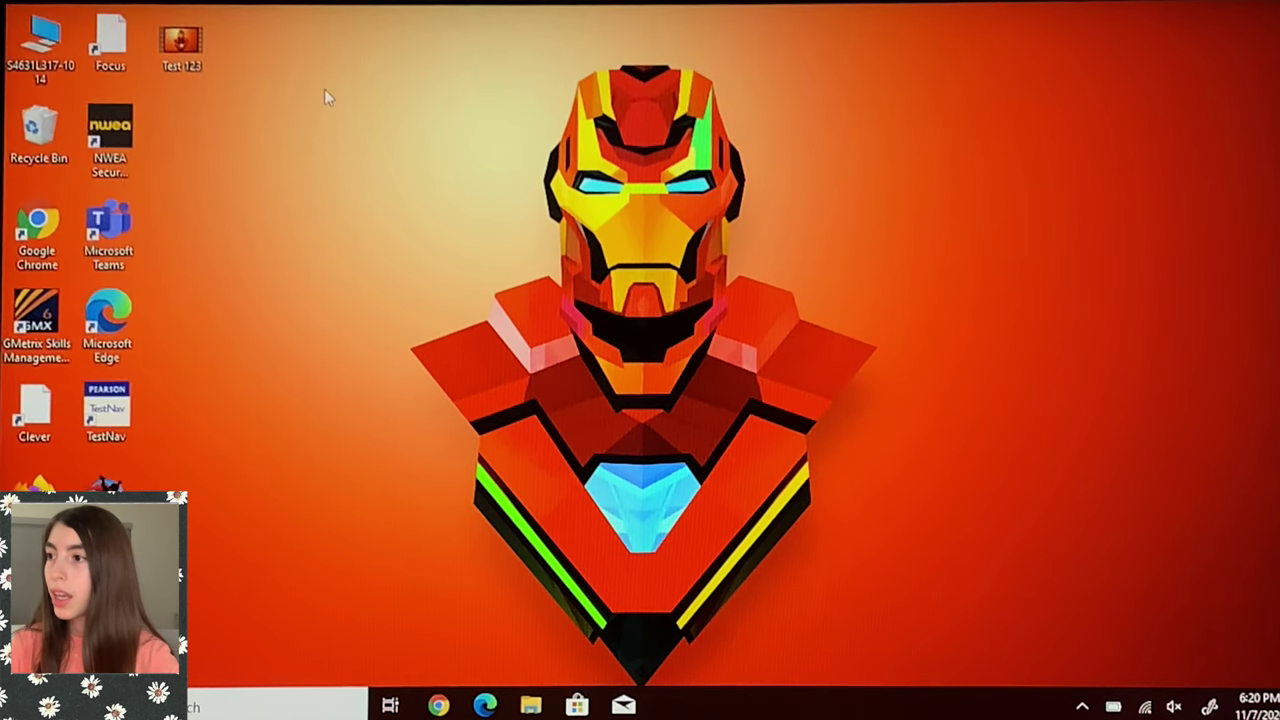
Step: Play the "Test 123" video from the Desktop and pause it
double_click(191, 50)
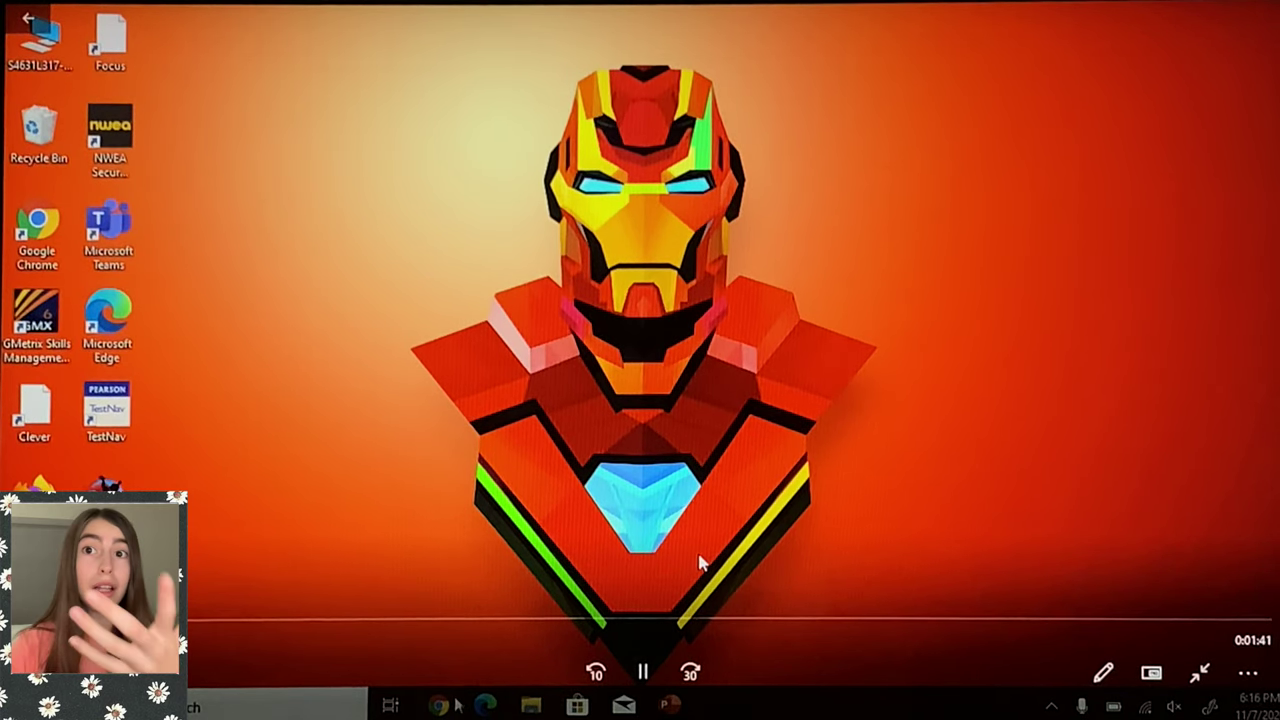
left_click(654, 690)
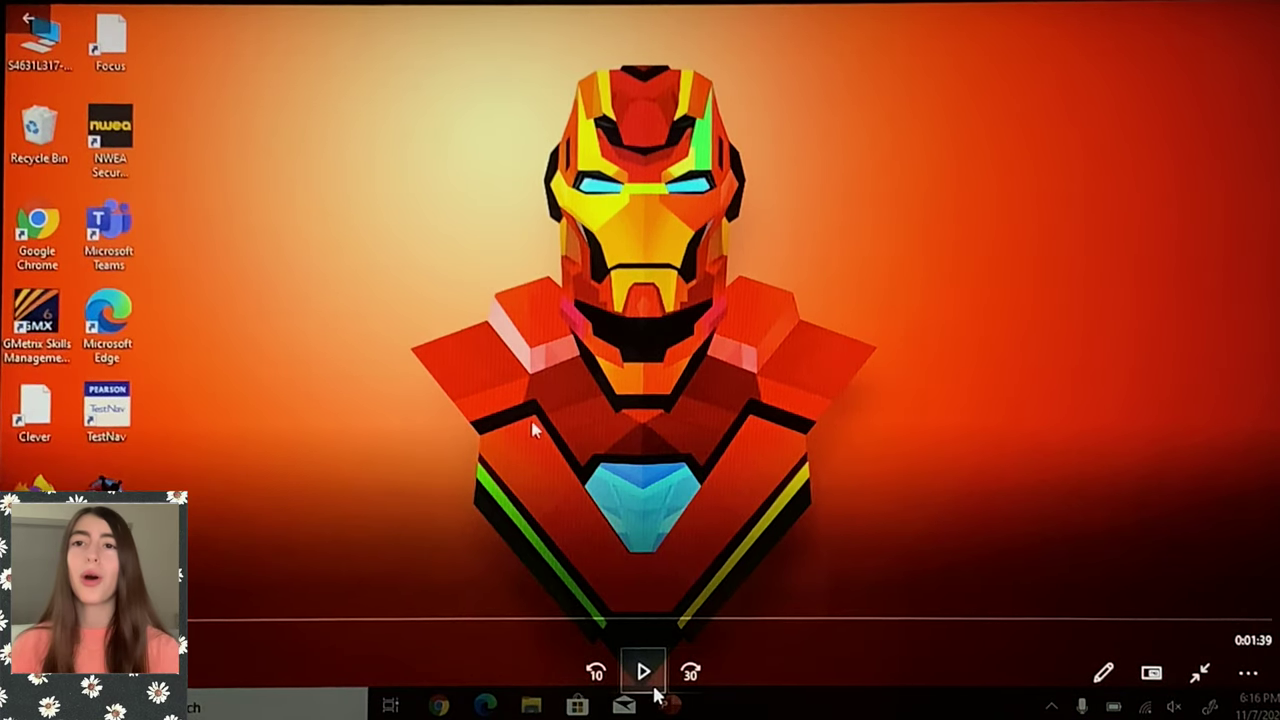